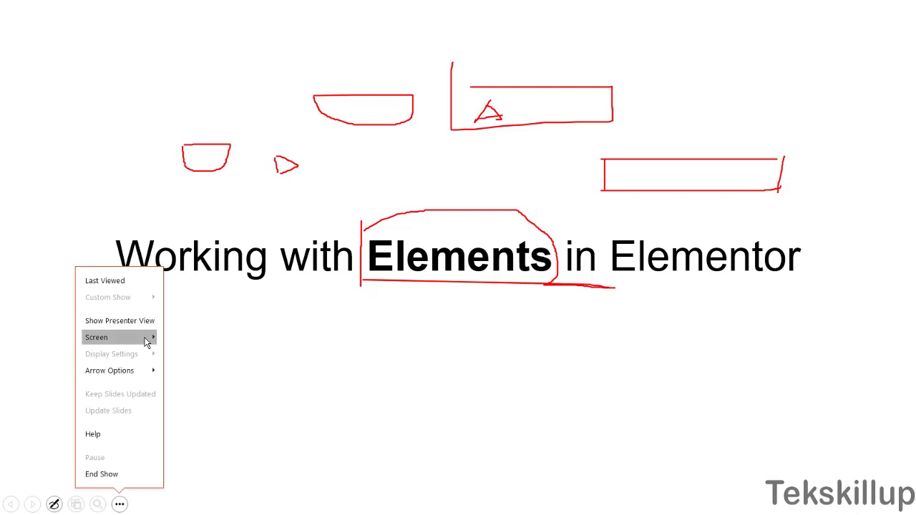
- Show the Windows taskbar over the running slide show
mouse_move(146, 342)
left_click(214, 395)
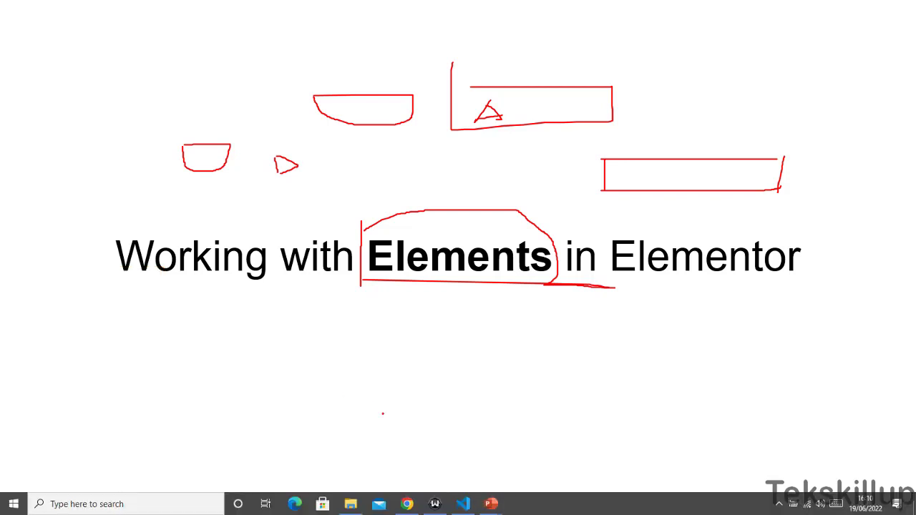
- Switch to the Elementor editor tab in Chrome and start a section on the empty page
left_click(406, 504)
left_click(314, 10)
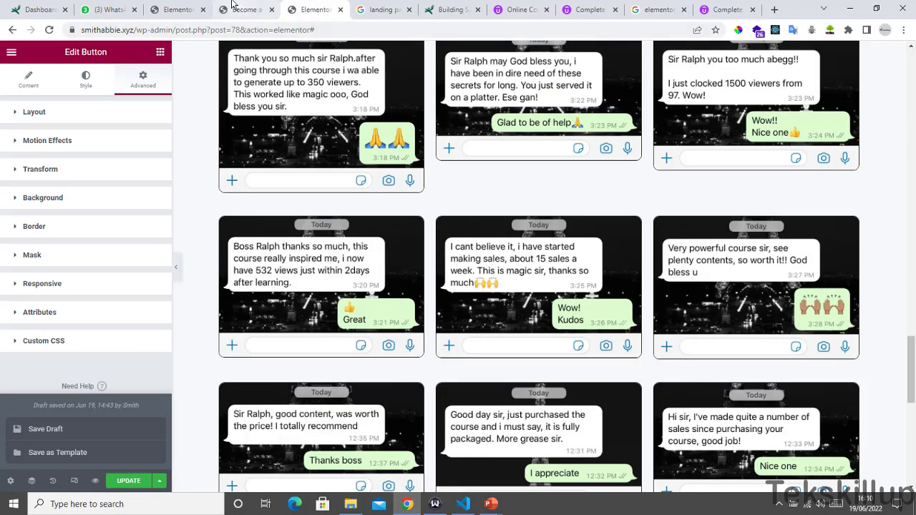
left_click(231, 10)
left_click(177, 6)
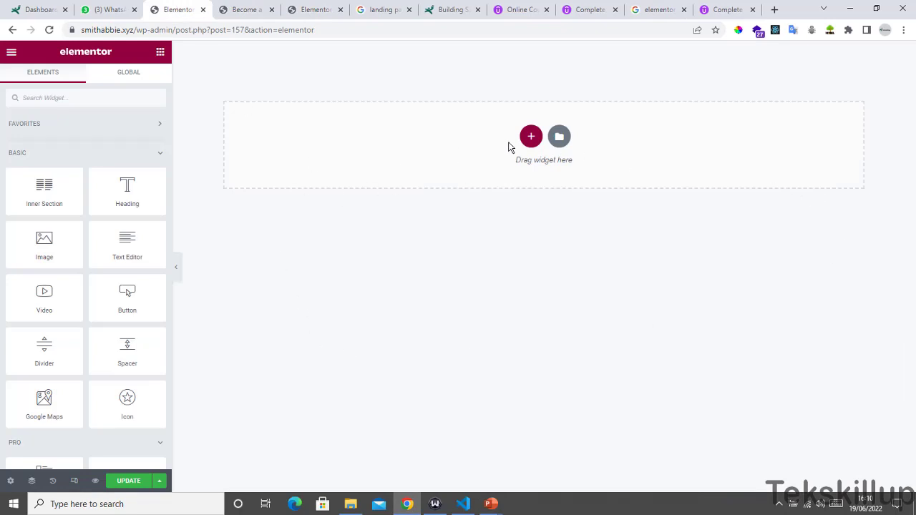
left_click(532, 136)
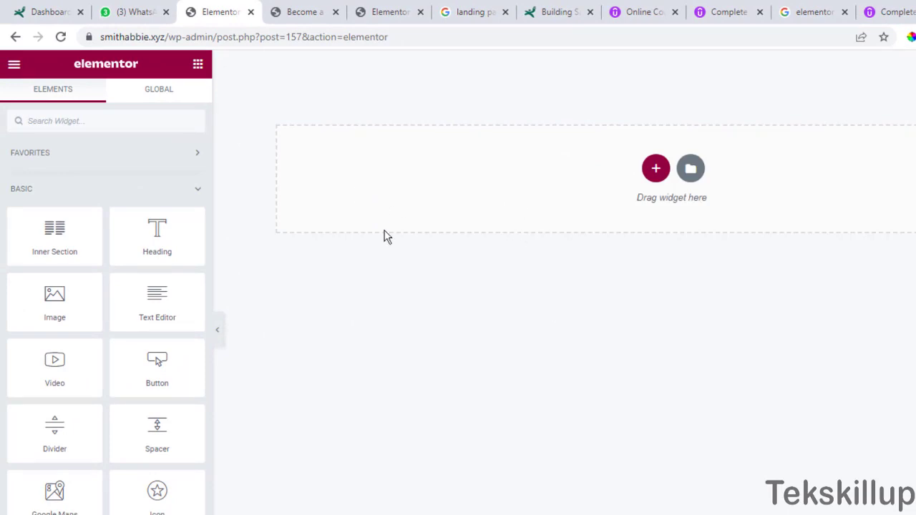
- Browse the widget panel, collapsing Basic, Pro and General and toggling Site and Favorites
scroll(98, 336, "down", 4)
scroll(98, 336, "up", 4)
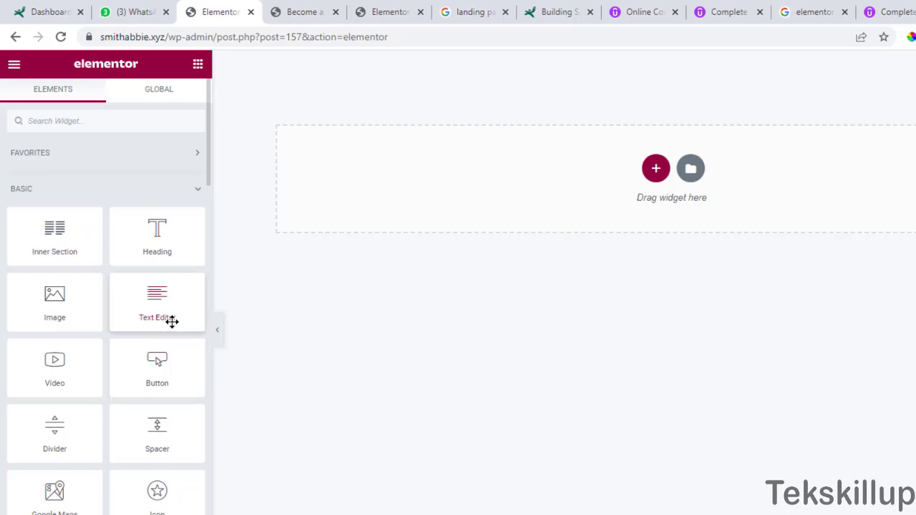
left_click(41, 197)
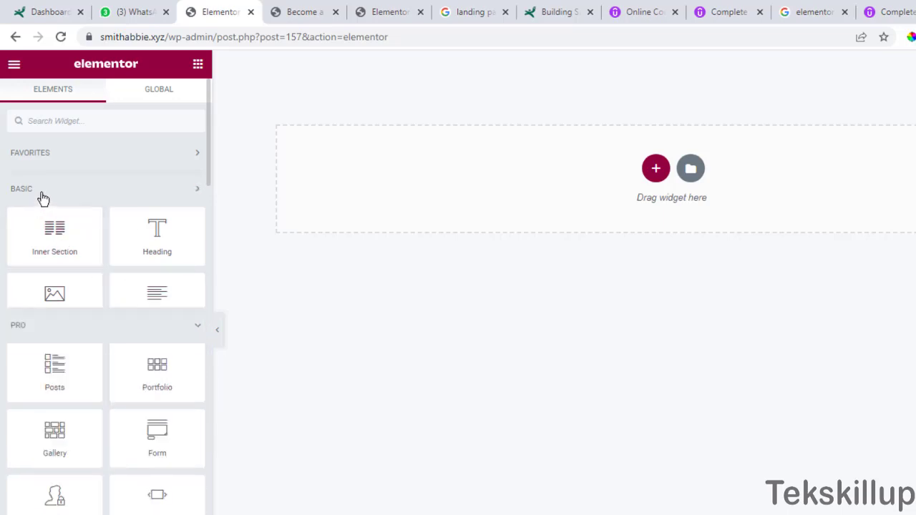
left_click(69, 240)
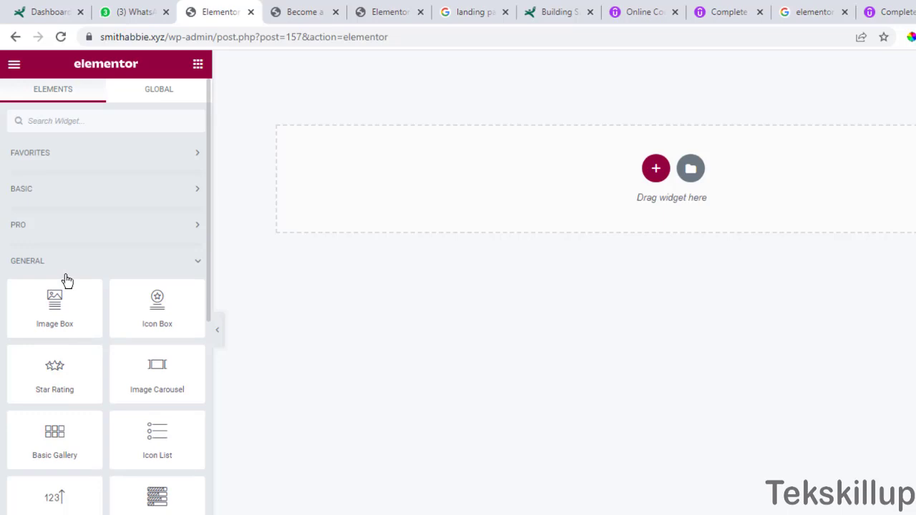
left_click(66, 277)
left_click(77, 306)
left_click(78, 306)
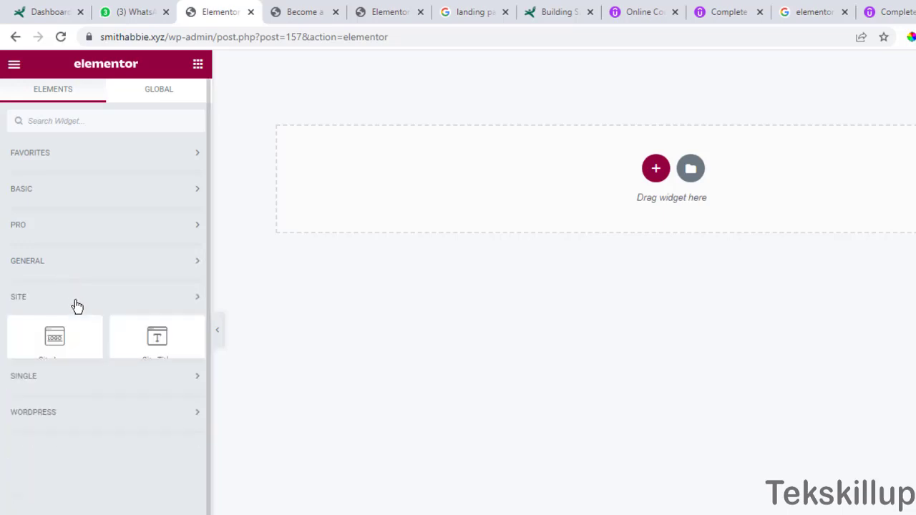
left_click(60, 158)
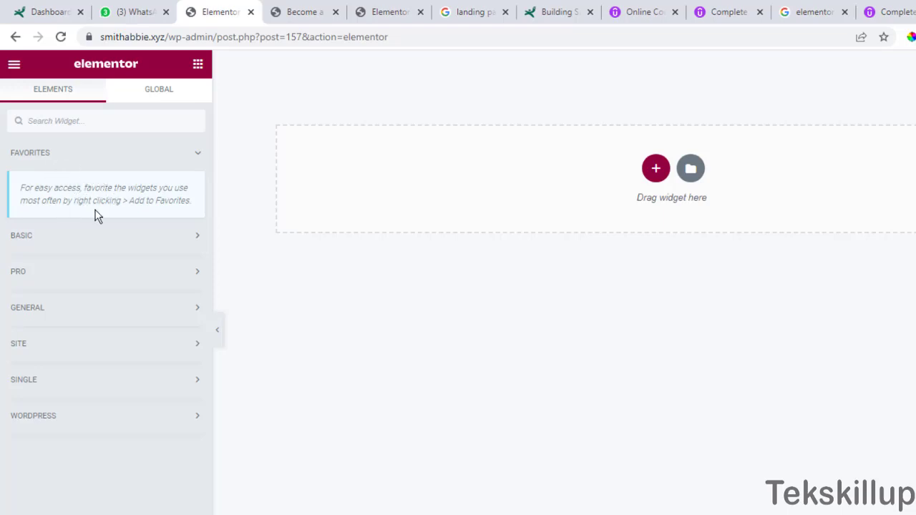
left_click(53, 161)
left_click(57, 198)
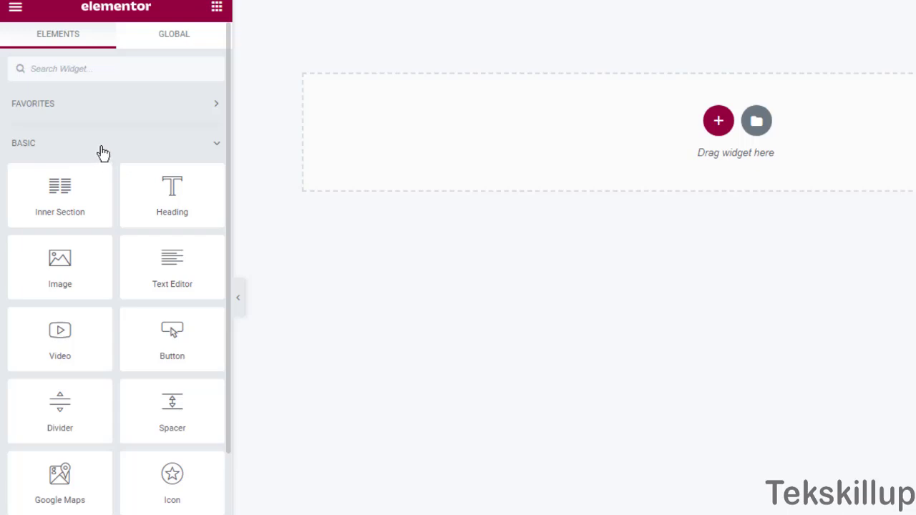
left_click(101, 152)
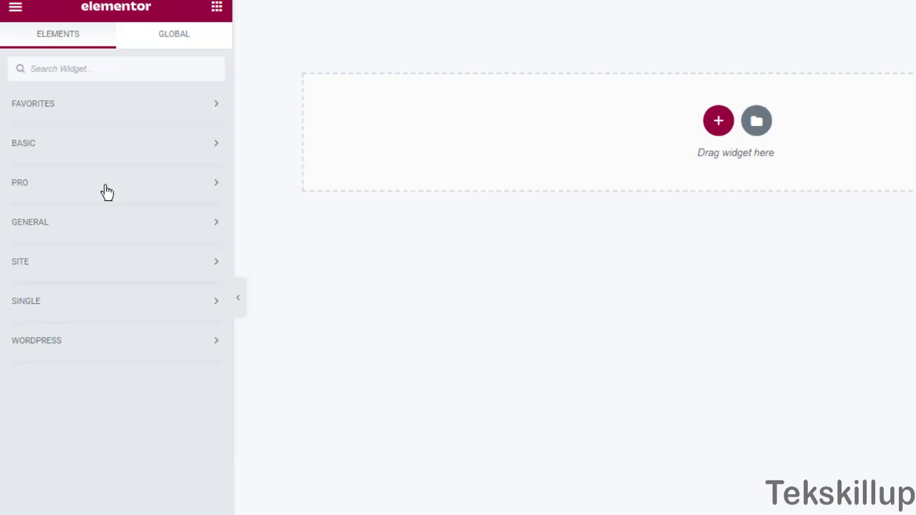
left_click(104, 188)
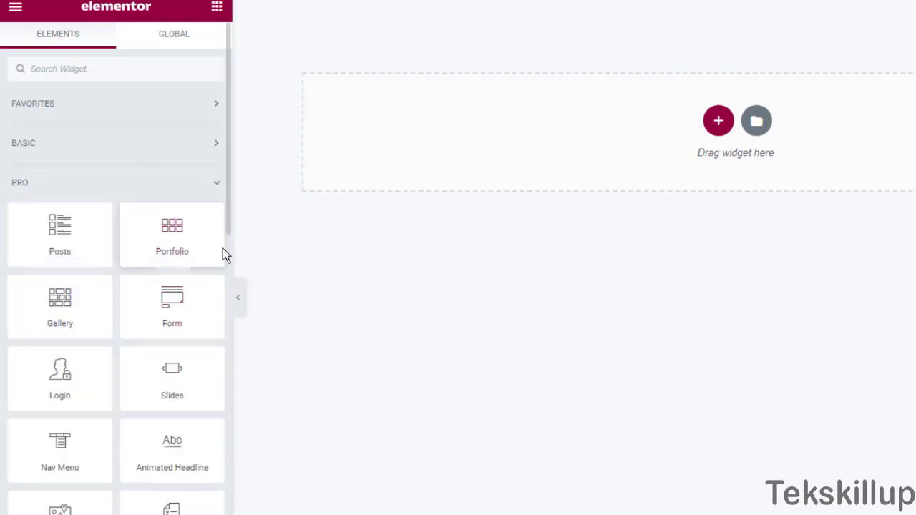
left_click_drag(227, 224, 225, 262)
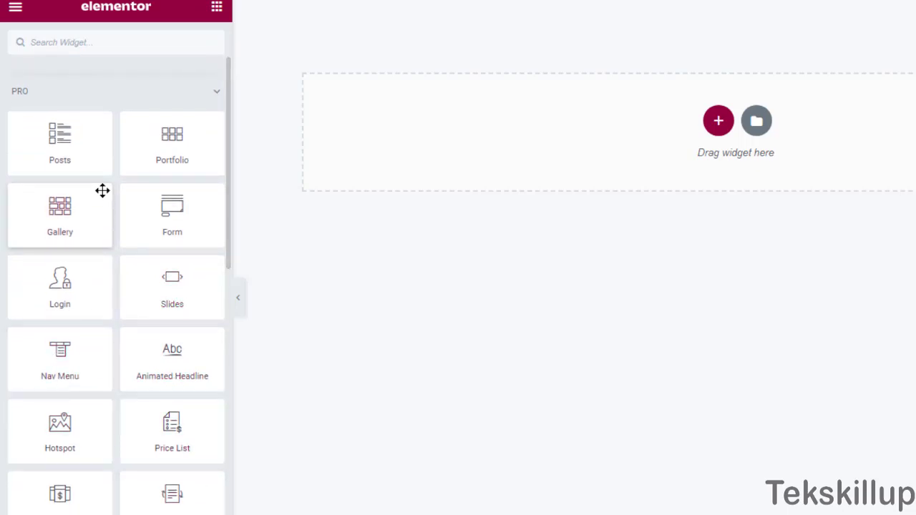
scroll(169, 304, "down", 5)
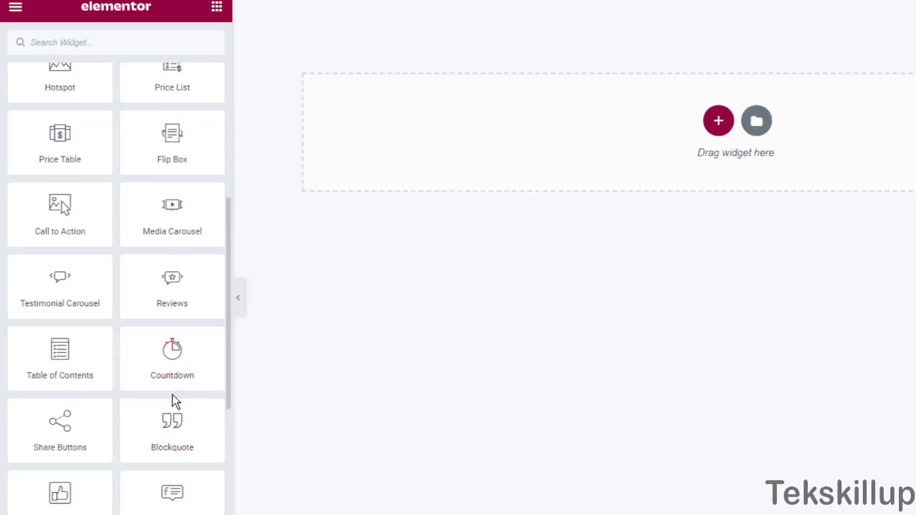
scroll(201, 403, "down", 5)
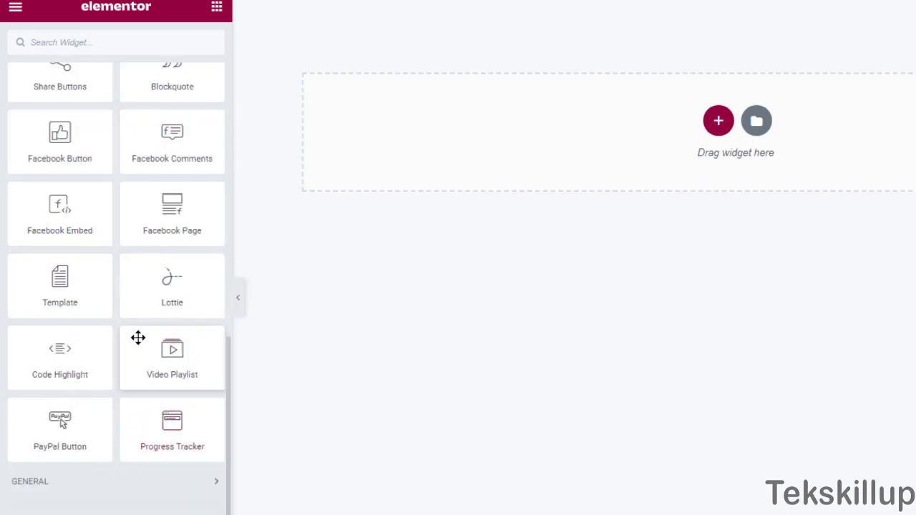
left_click(104, 492)
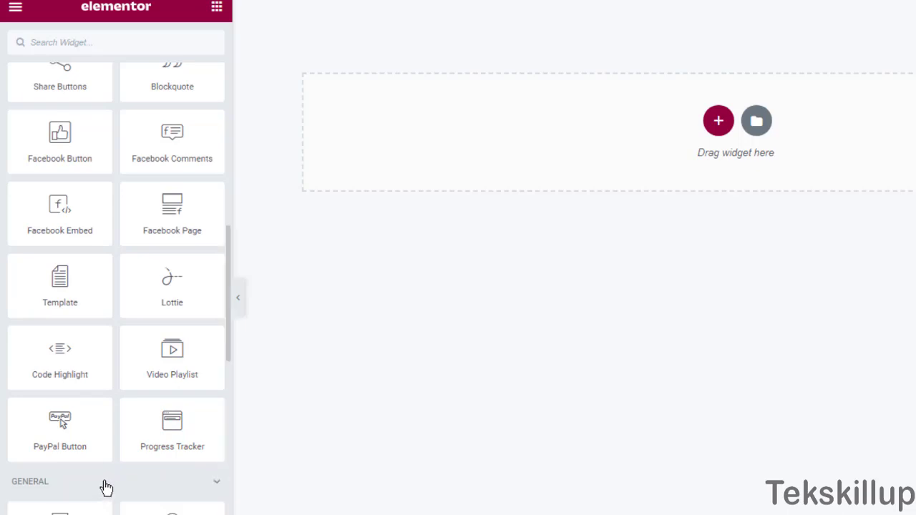
scroll(111, 480, "down", 5)
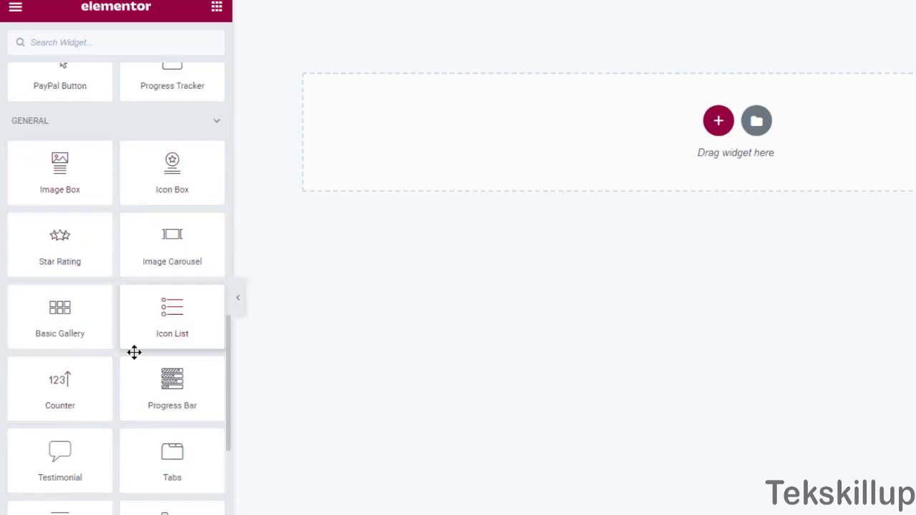
scroll(108, 444, "down", 6)
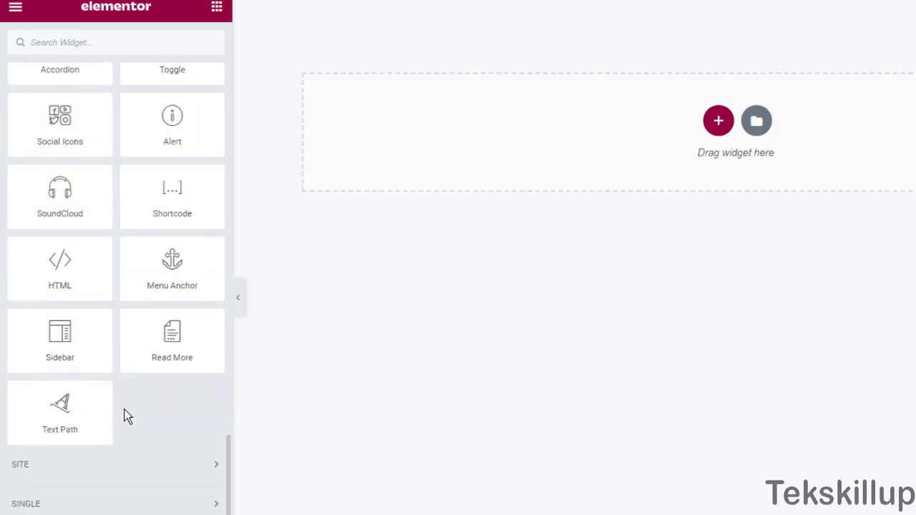
scroll(124, 415, "up", 5)
scroll(125, 416, "down", 5)
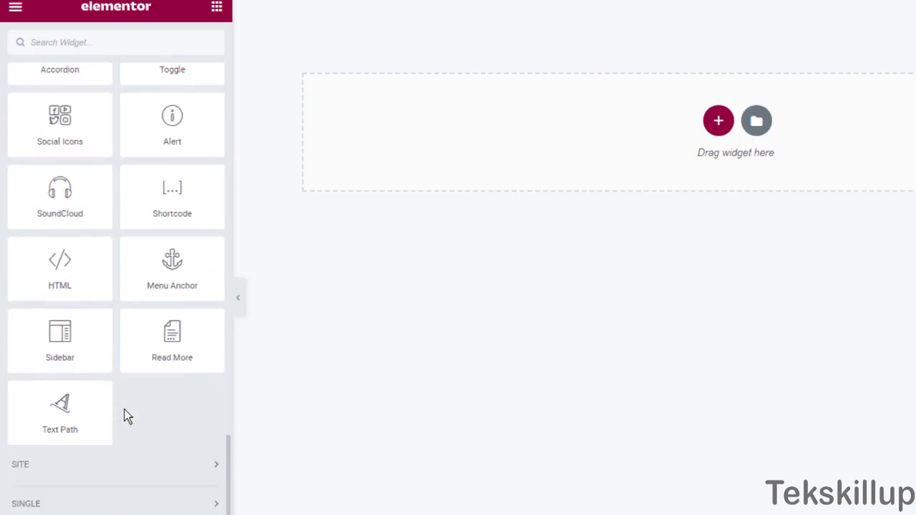
left_click(133, 479)
scroll(141, 444, "down", 3)
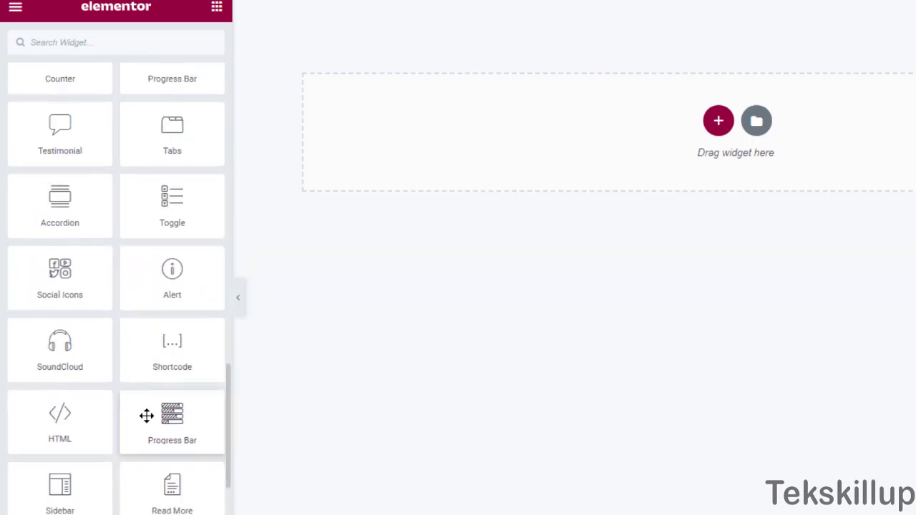
scroll(136, 413, "up", 10)
left_click(122, 184)
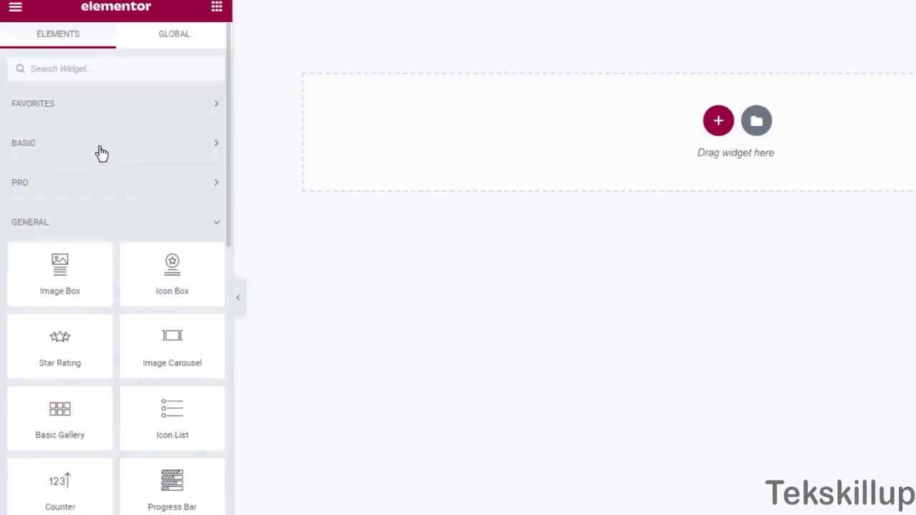
left_click(101, 147)
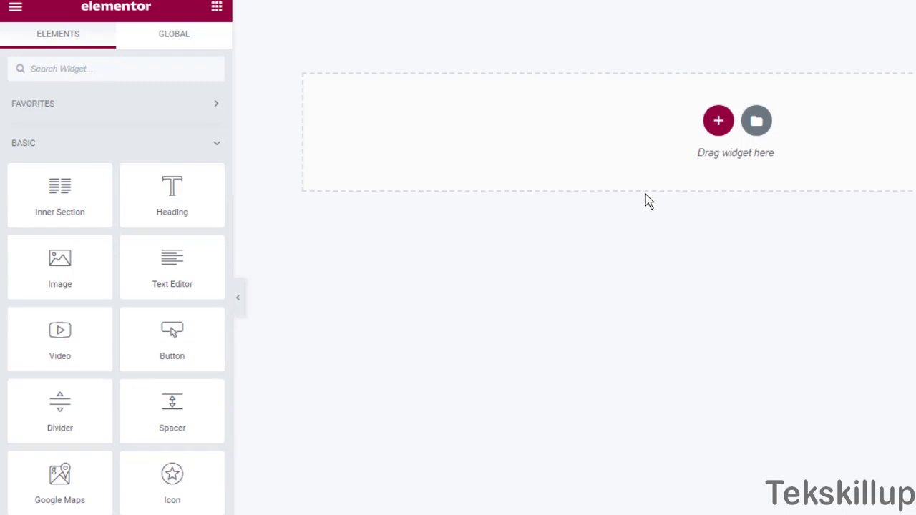
- Add a single-column section at the top of the page and return to the widget list
left_click(718, 123)
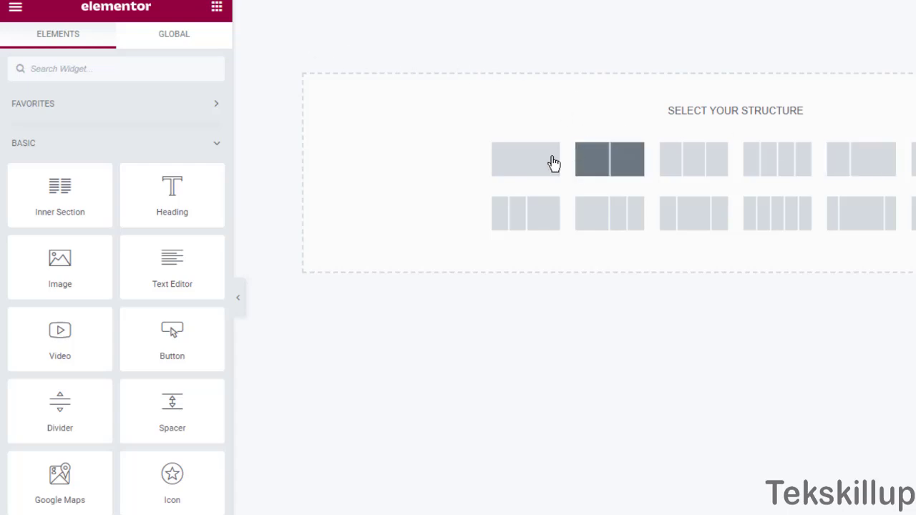
left_click(535, 164)
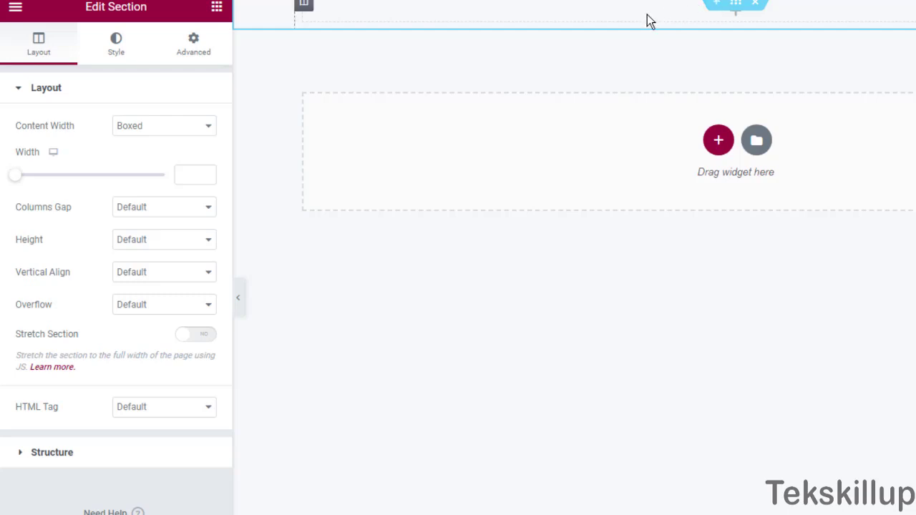
left_click(580, 28)
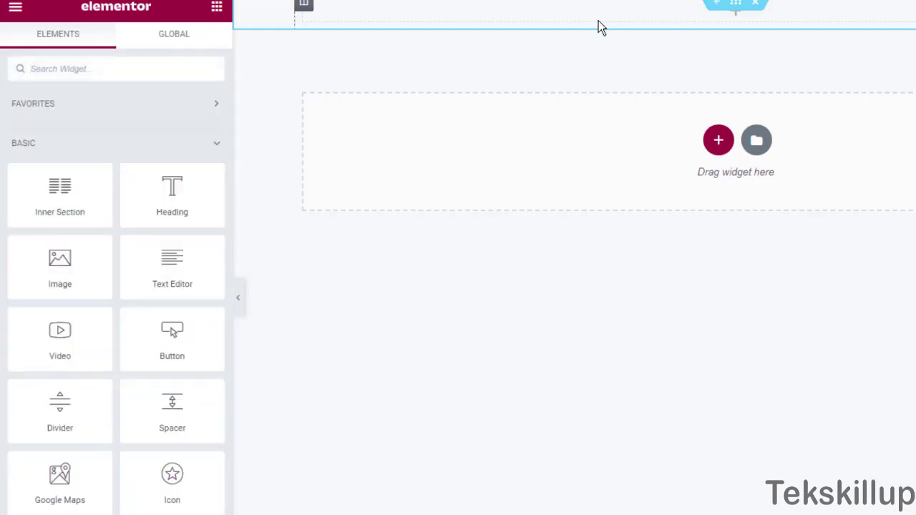
left_click(717, 138)
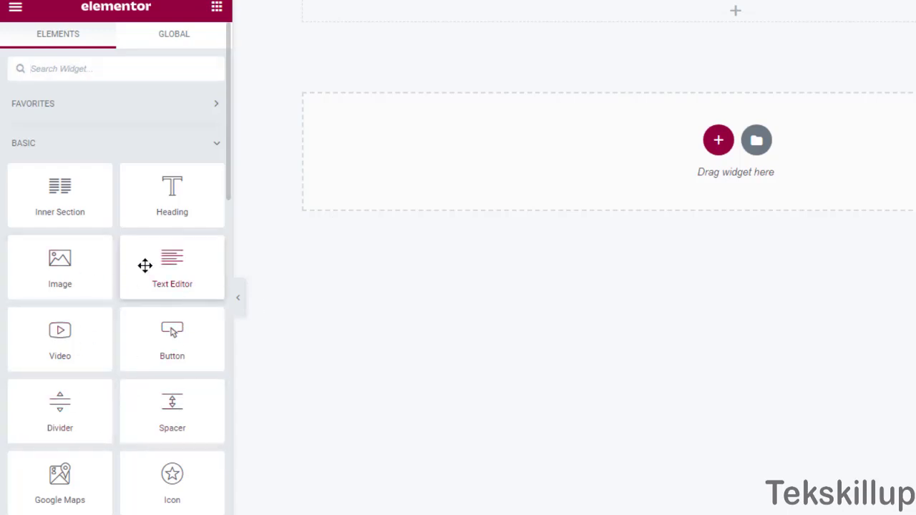
- Place a Heading widget in the top section and retype its title as 'Become a Pro in Data Analysis using SQL'
left_click_drag(160, 208, 548, 32)
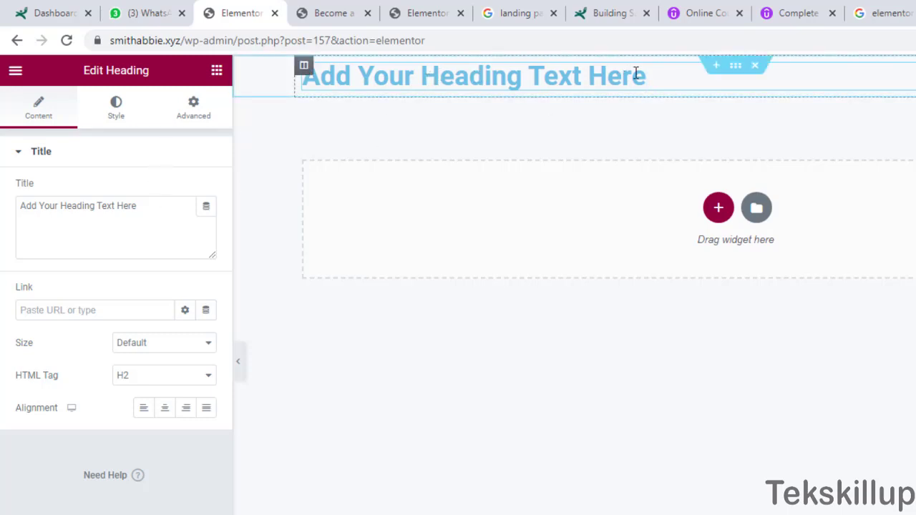
left_click_drag(153, 208, 11, 209)
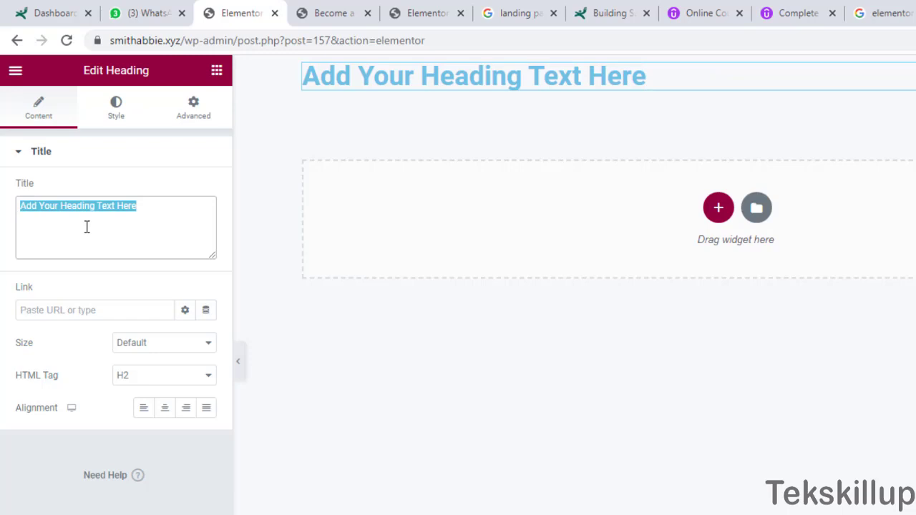
type("Become an")
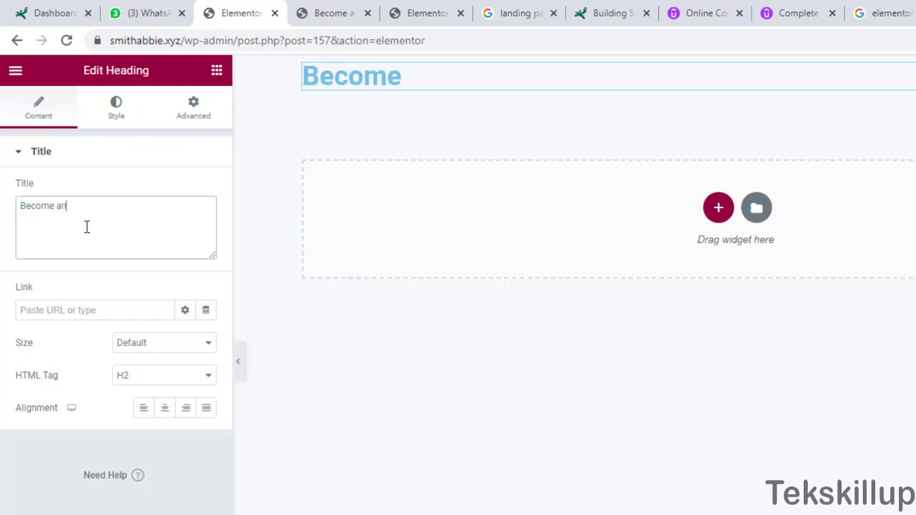
type("d Data A")
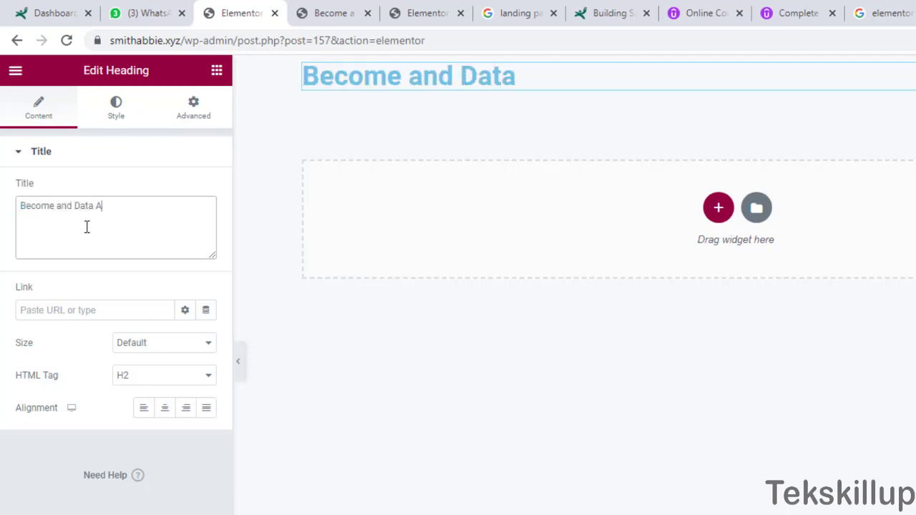
type("nalyst")
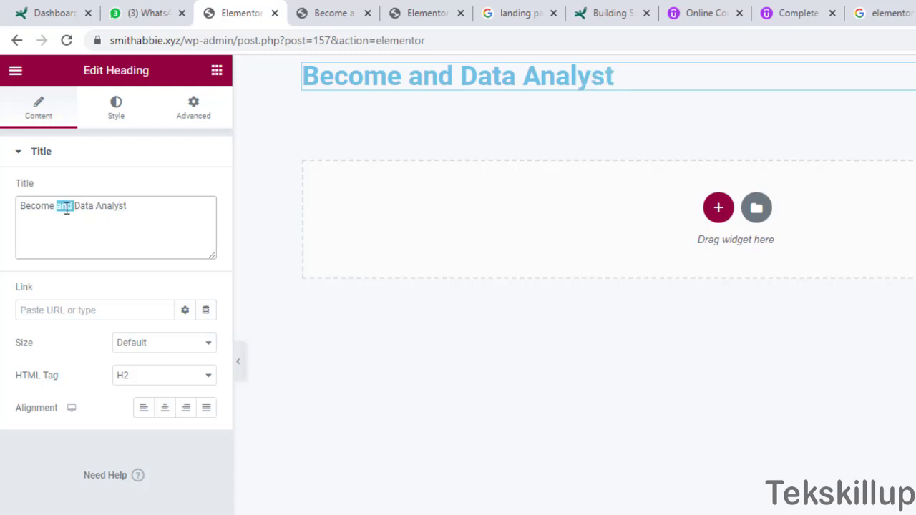
type("a Pro in ")
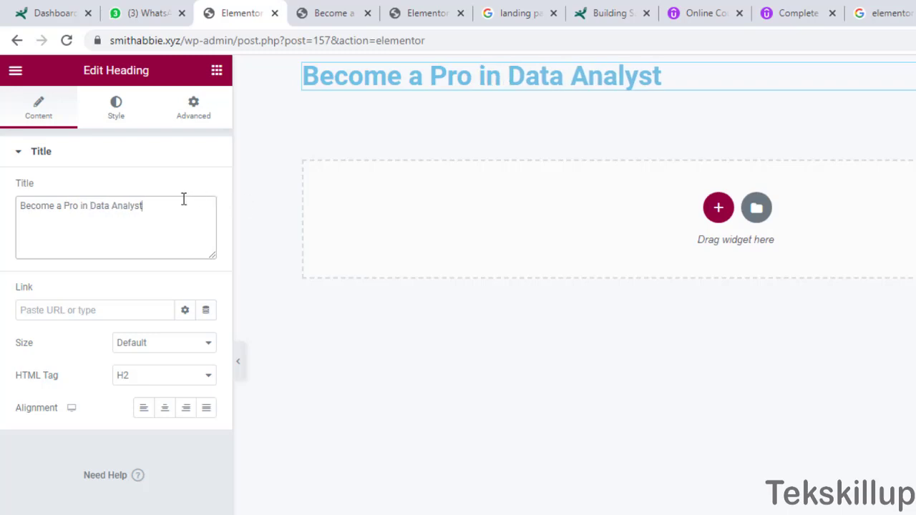
type("s using SQL")
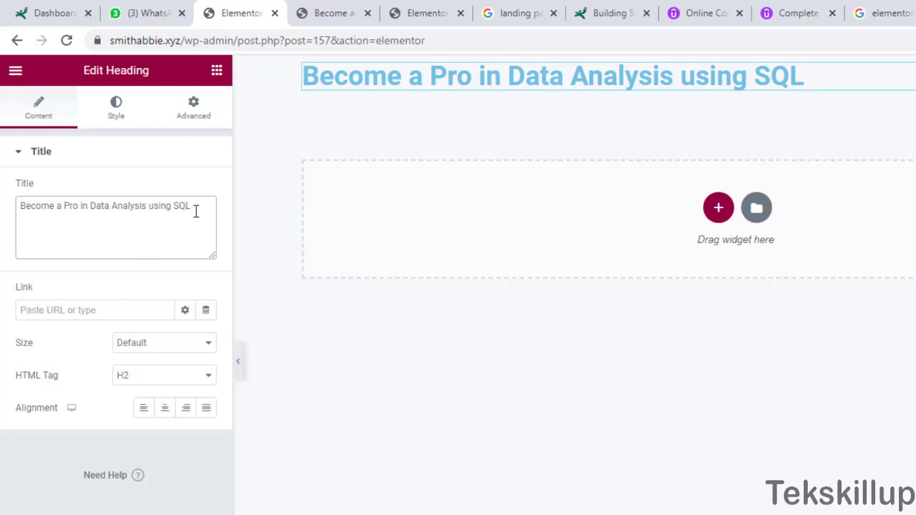
- Center the heading and set its HTML tag to H1
left_click(165, 408)
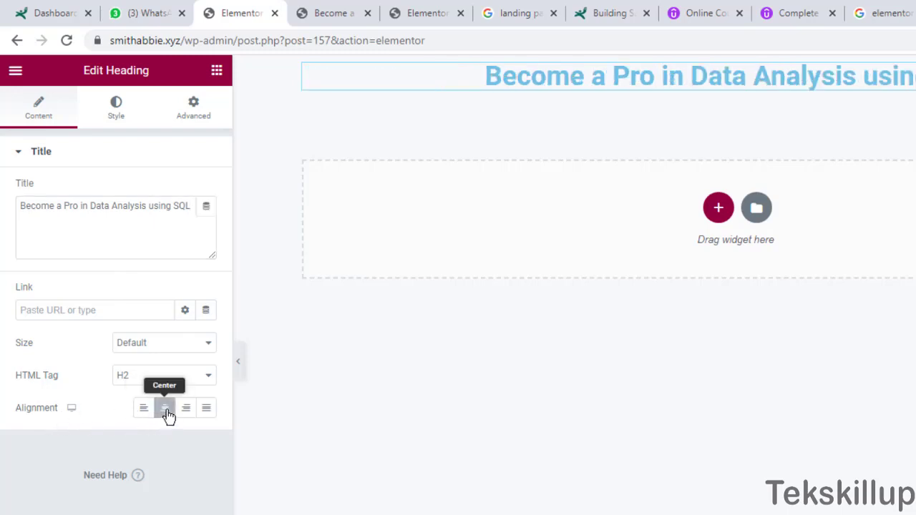
left_click(129, 379)
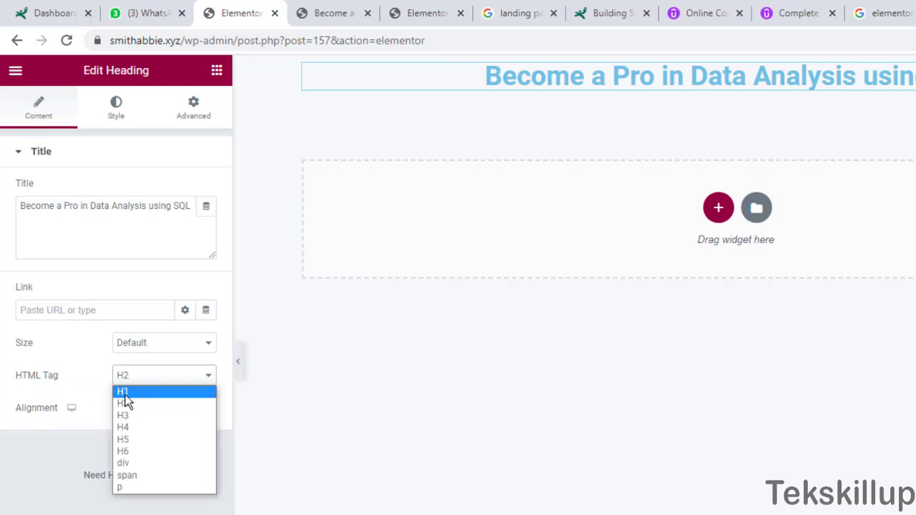
left_click(126, 392)
- Try the H2, H3 and H4 heading tags before settling back on H1
left_click(123, 376)
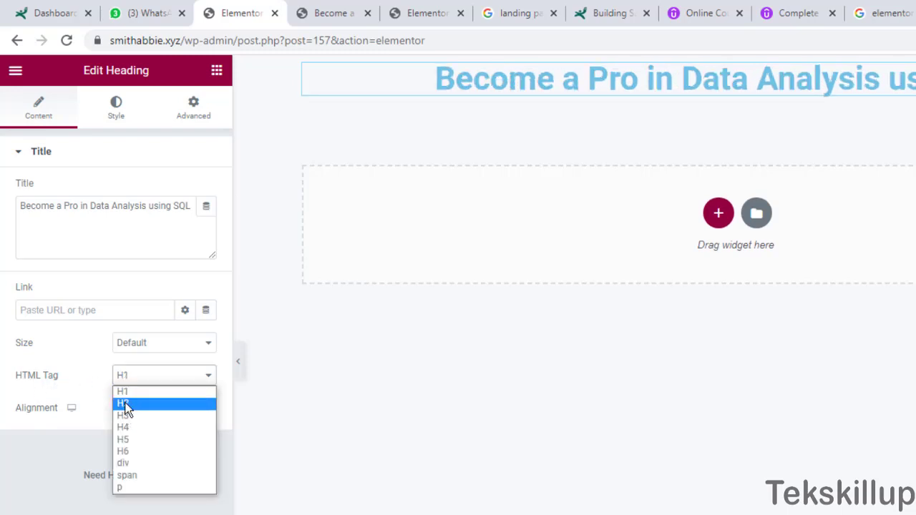
left_click(123, 404)
left_click(122, 379)
left_click(121, 416)
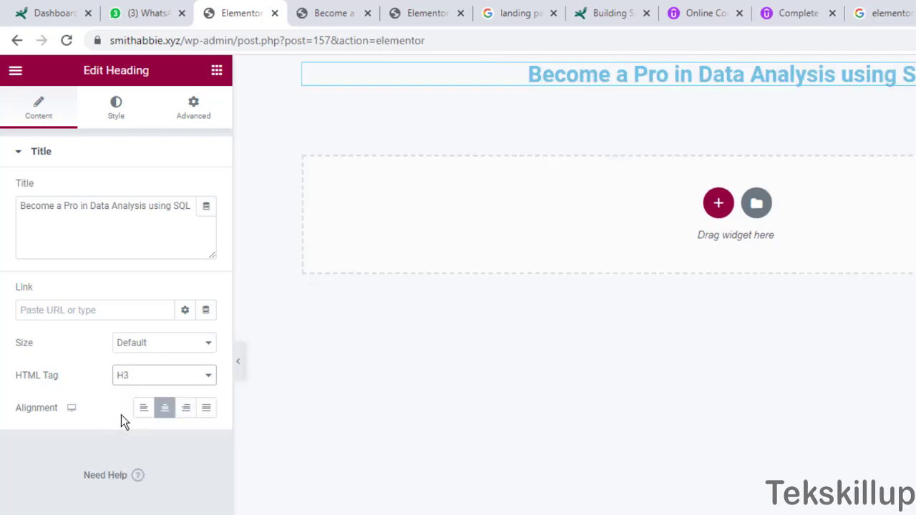
left_click(125, 378)
left_click(128, 428)
left_click(125, 378)
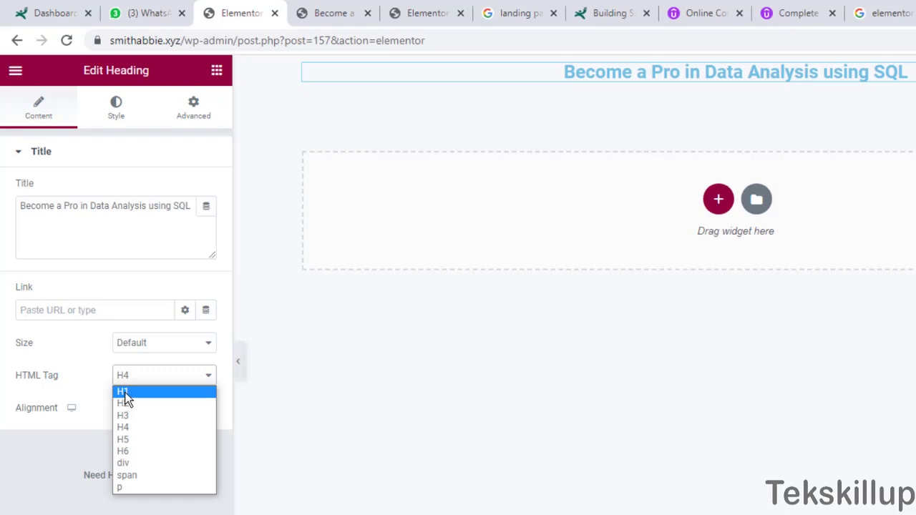
left_click(122, 393)
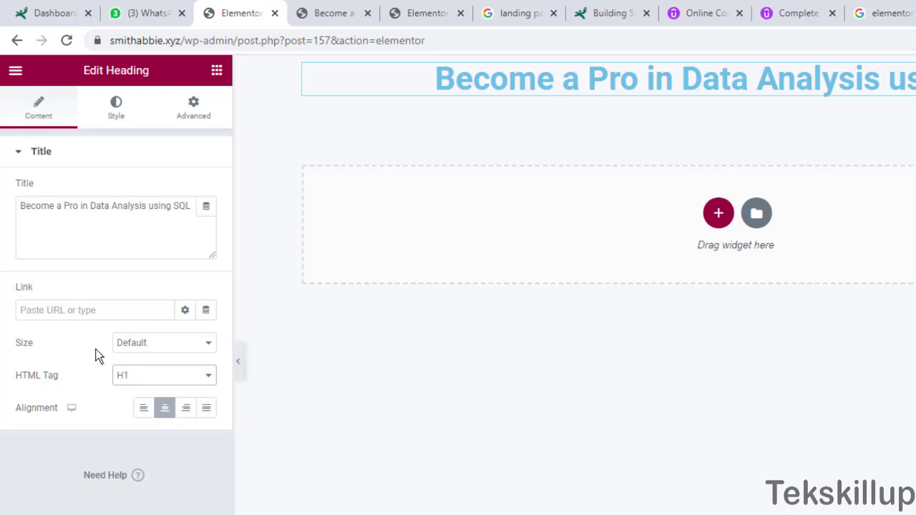
left_click(58, 315)
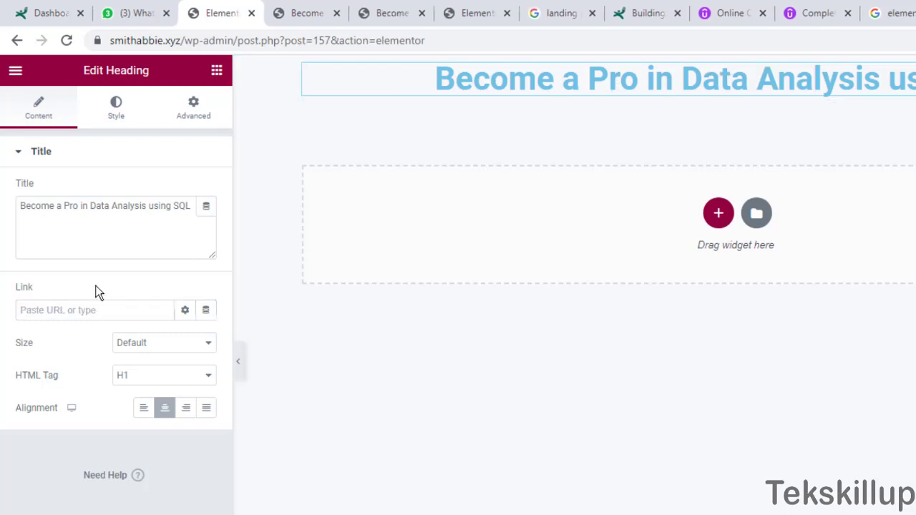
left_click(715, 219)
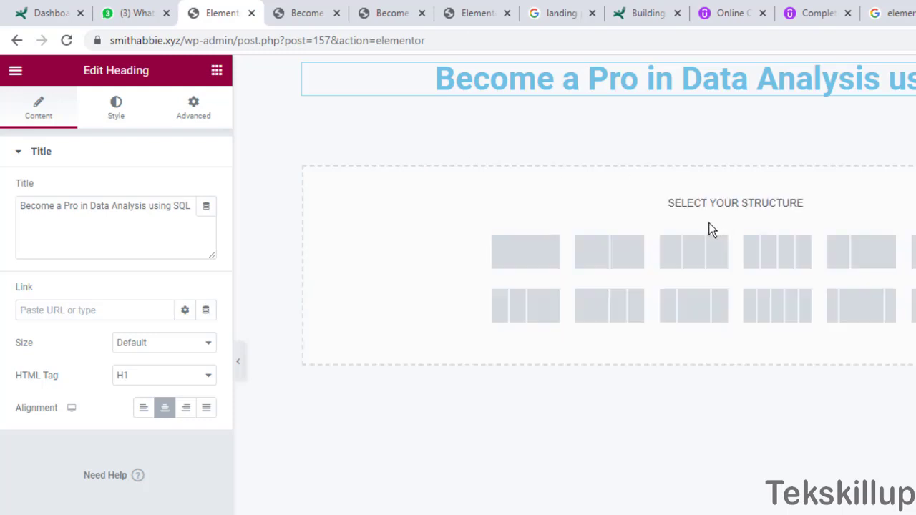
- Make the new section two columns and drop an Image widget into its left column
left_click(620, 249)
left_click(516, 125)
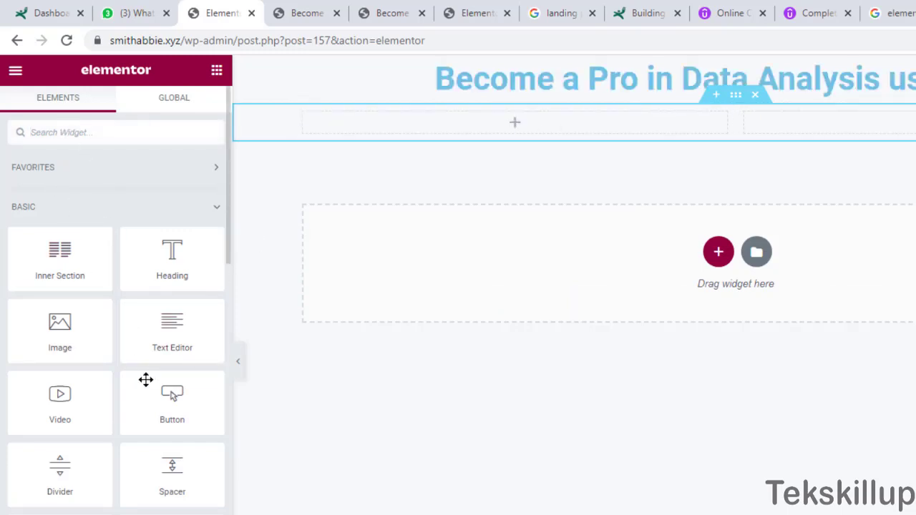
left_click_drag(51, 347, 482, 138)
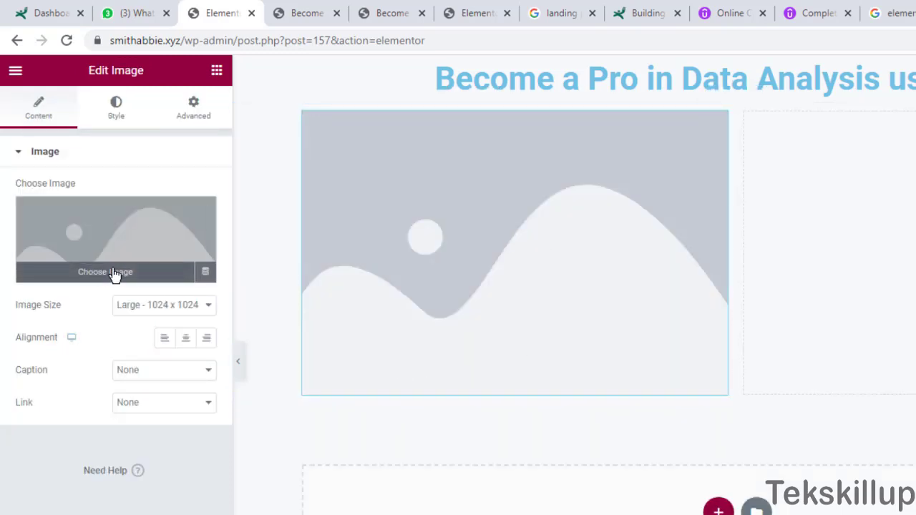
- Insert a chat screenshot from the Media Library into the Image widget
mouse_move(104, 273)
left_click(103, 274)
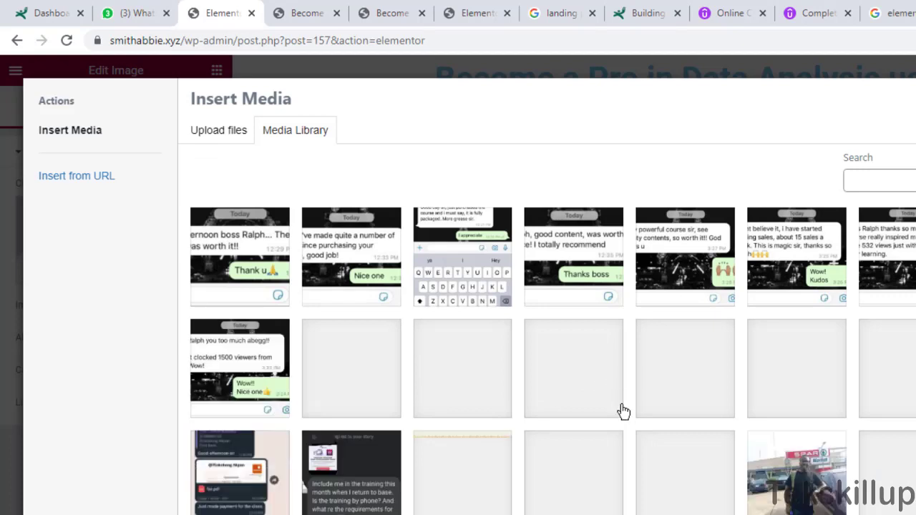
left_click(251, 481)
left_click(867, 481)
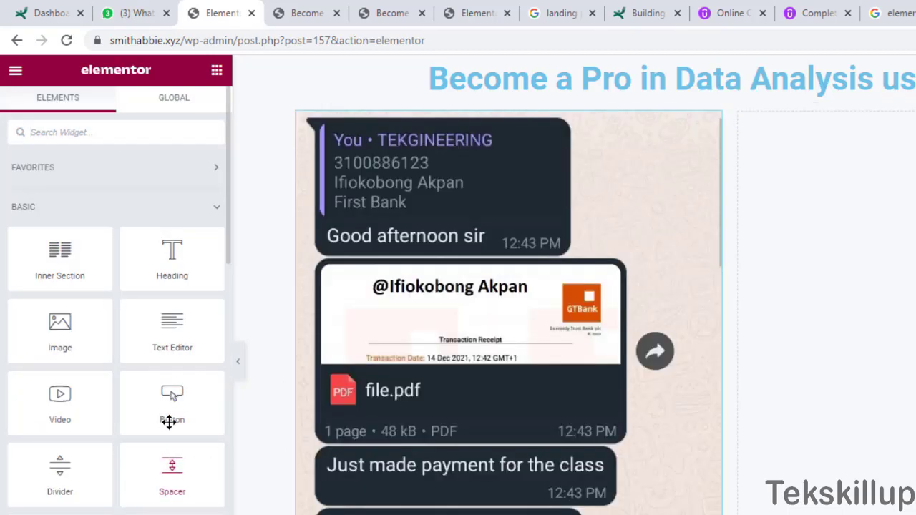
- Add a Text Editor to the right column reading 'This is just a testing of the page'
left_click_drag(163, 348, 551, 362)
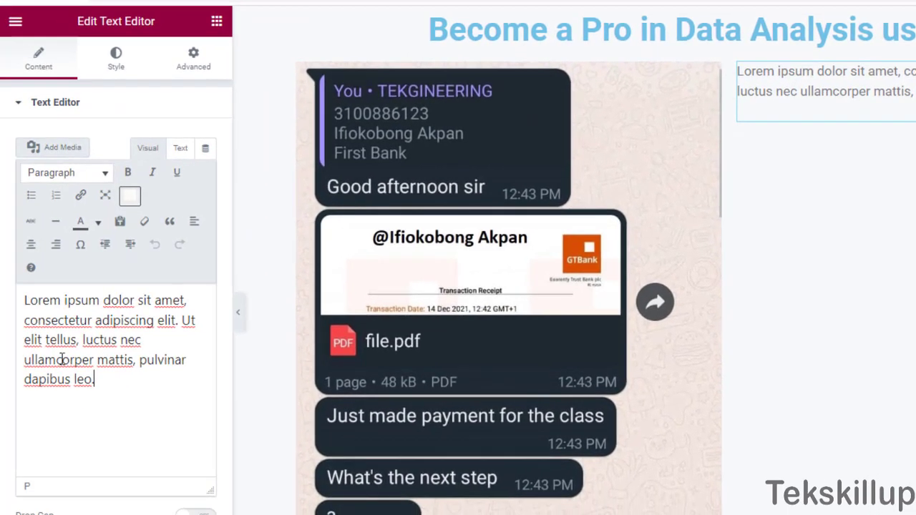
left_click_drag(95, 380, 27, 301)
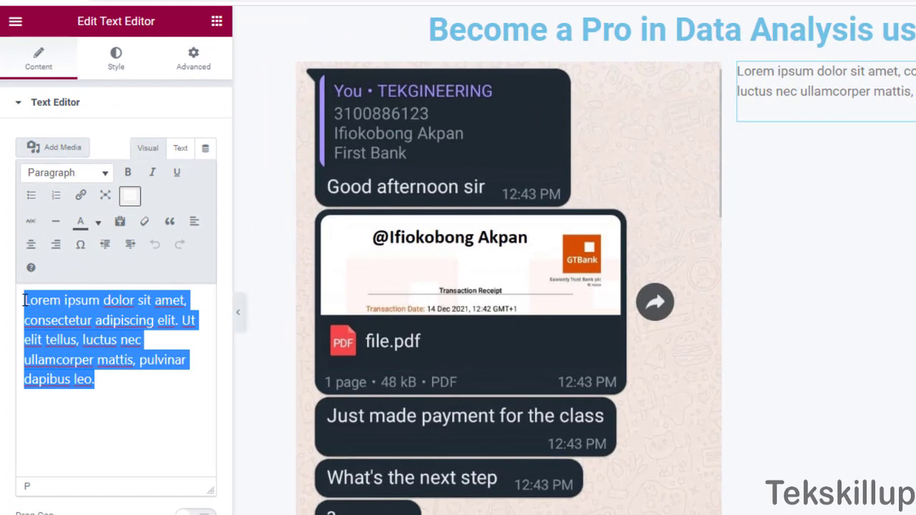
type("This is just a testing d")
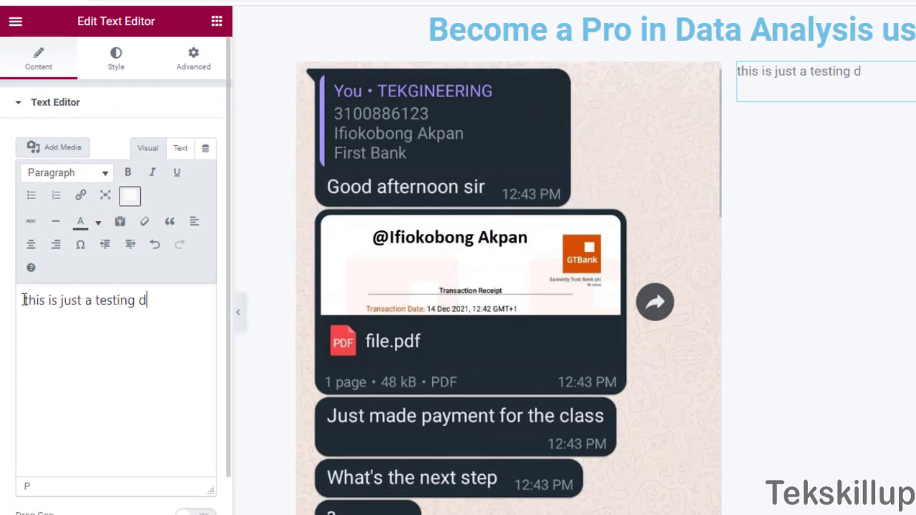
key("BackSpace")
type("of the page")
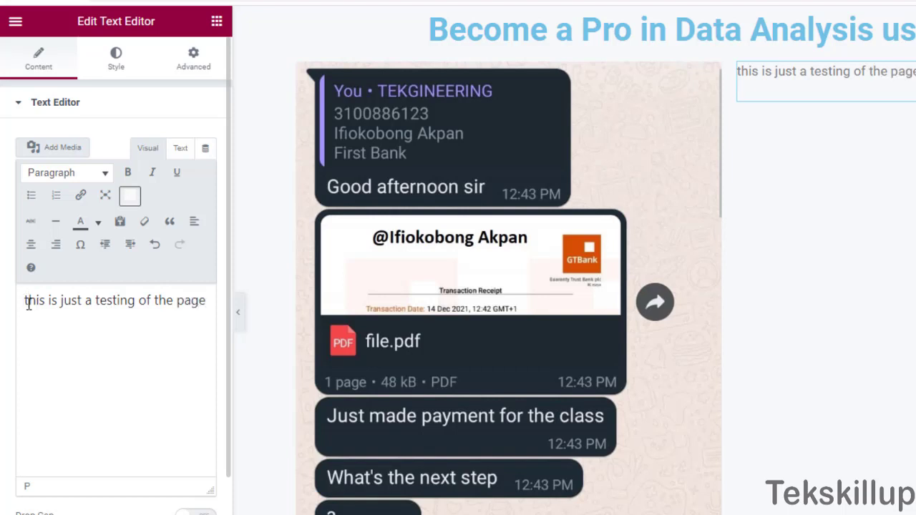
key("BackSpace")
type("T")
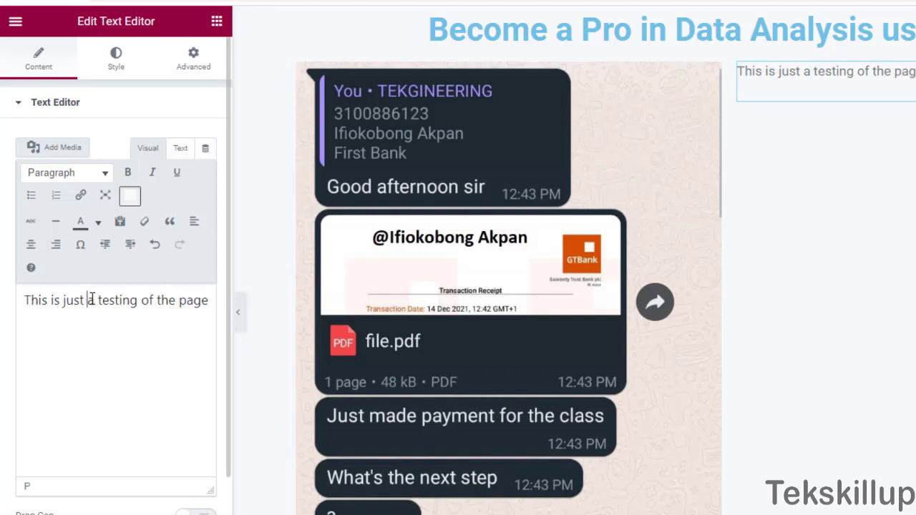
- Make 'just' bold and 'testing' underlined in the sentence
double_click(78, 299)
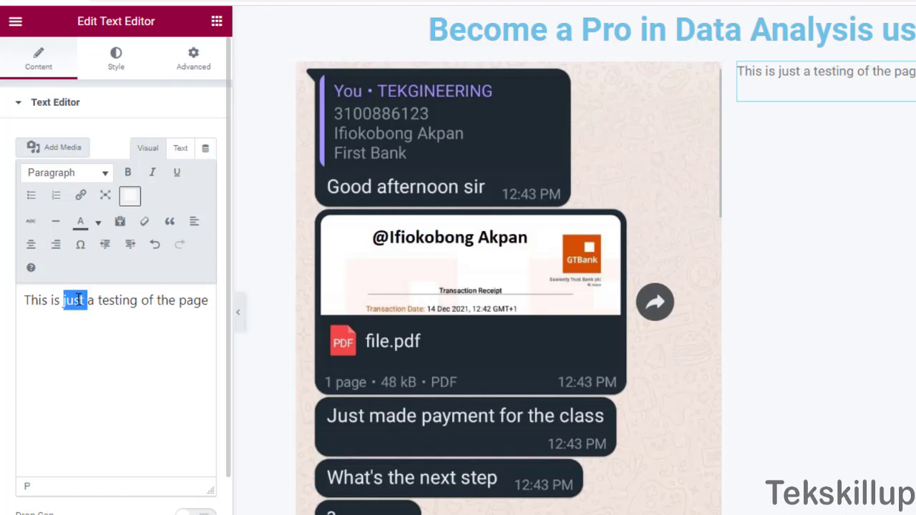
left_click(128, 173)
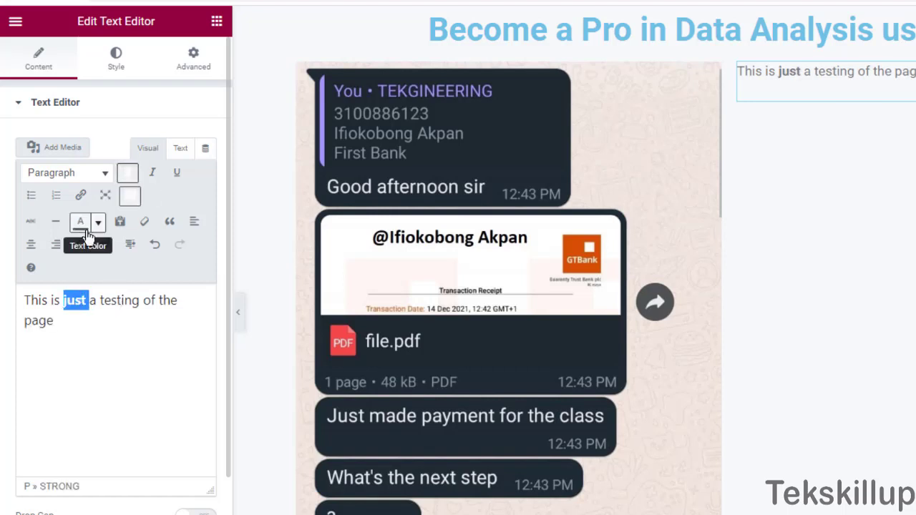
left_click(104, 304)
double_click(108, 302)
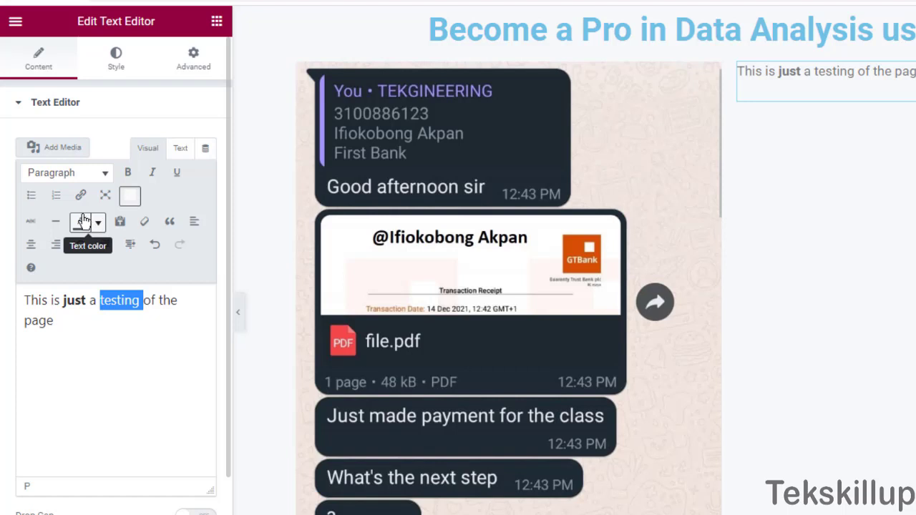
left_click(177, 172)
left_click(77, 326)
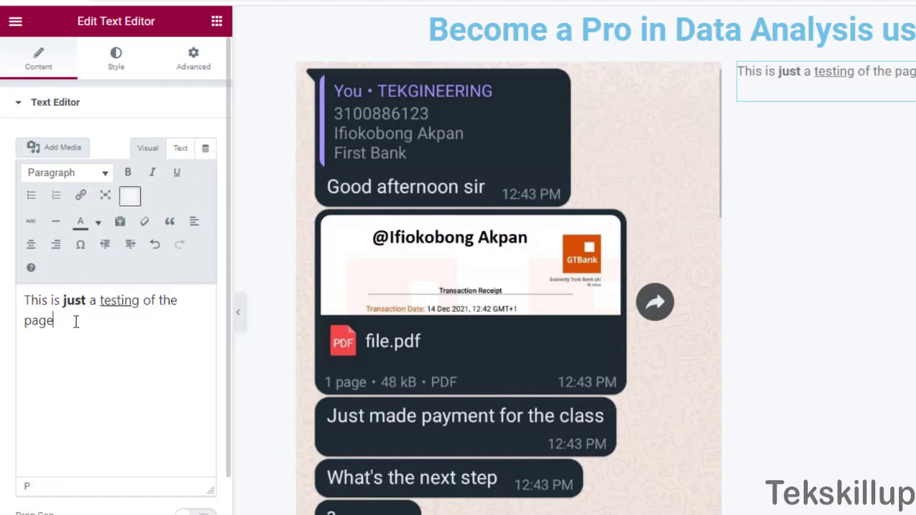
key("ctrl+a")
- Paste two more copies of the sentence, making the second numbered and the third bulleted
key("ctrl+c")
left_click(119, 323)
key("ctrl+v")
key("ctrl+v")
left_click_drag(100, 379, 8, 362)
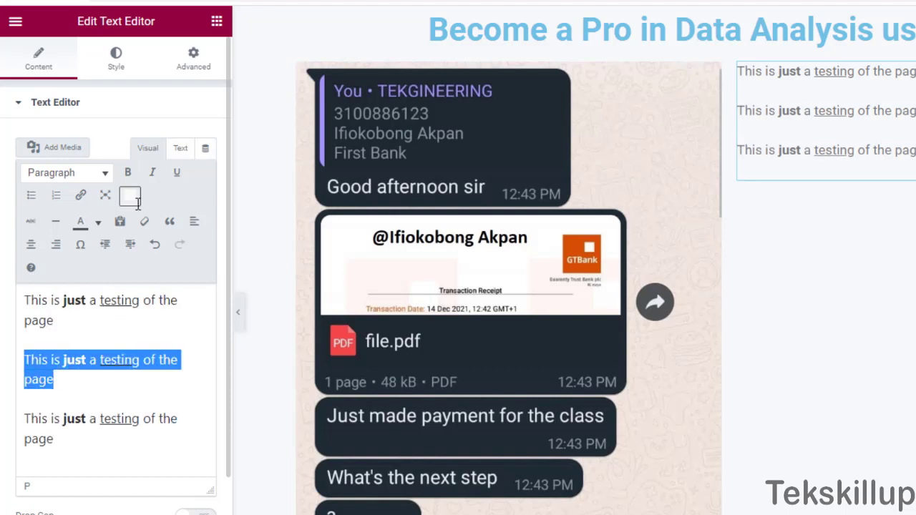
left_click(60, 204)
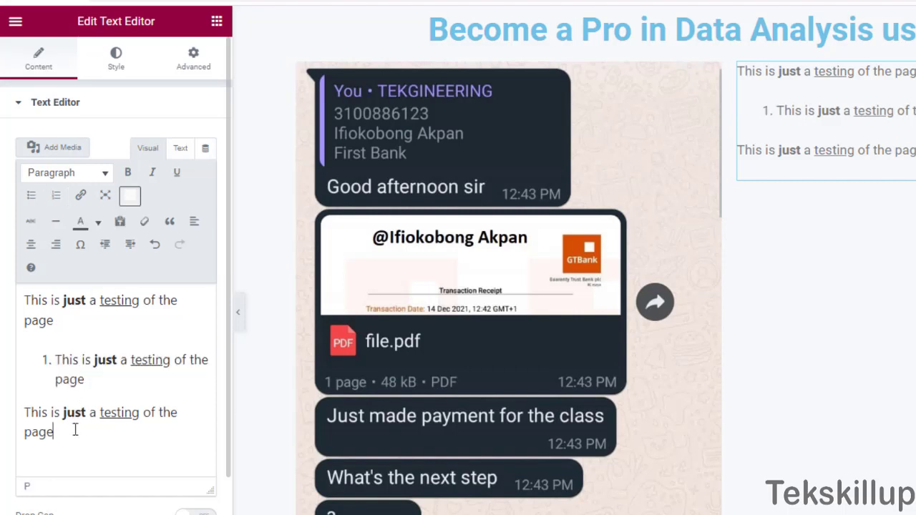
left_click_drag(74, 430, 29, 410)
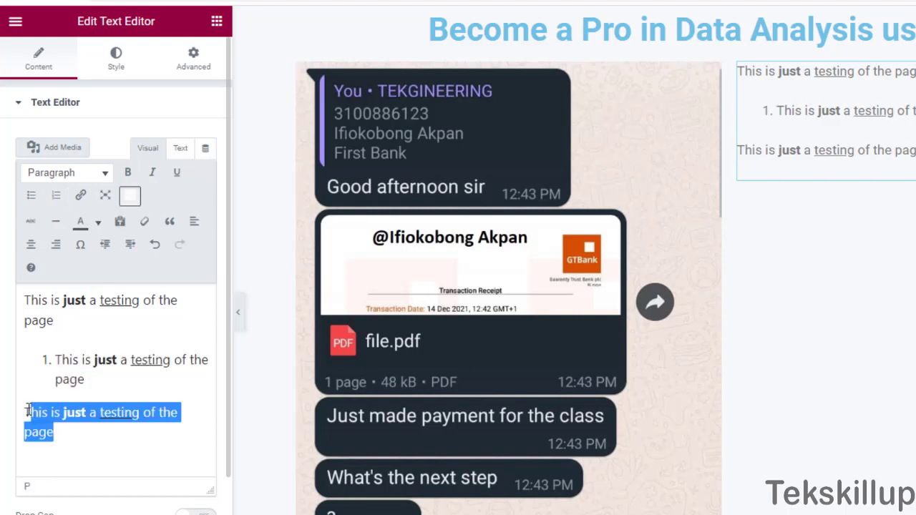
left_click(32, 199)
- Add a plain paragraph reading 'Thank You' after the bullet list
left_click(93, 434)
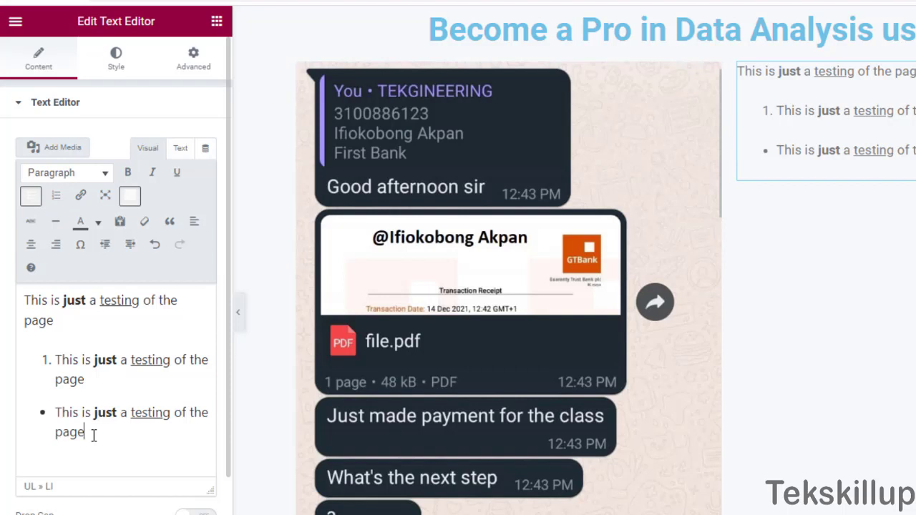
key("Return")
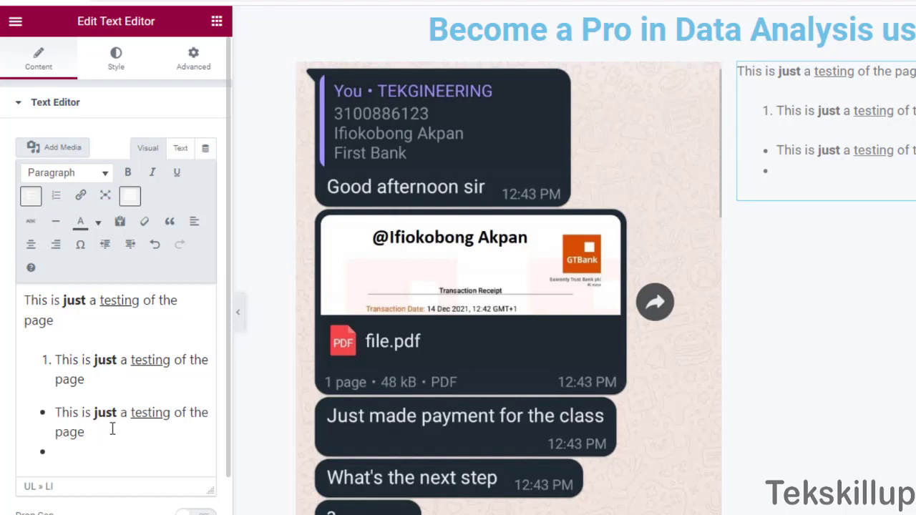
key("Return")
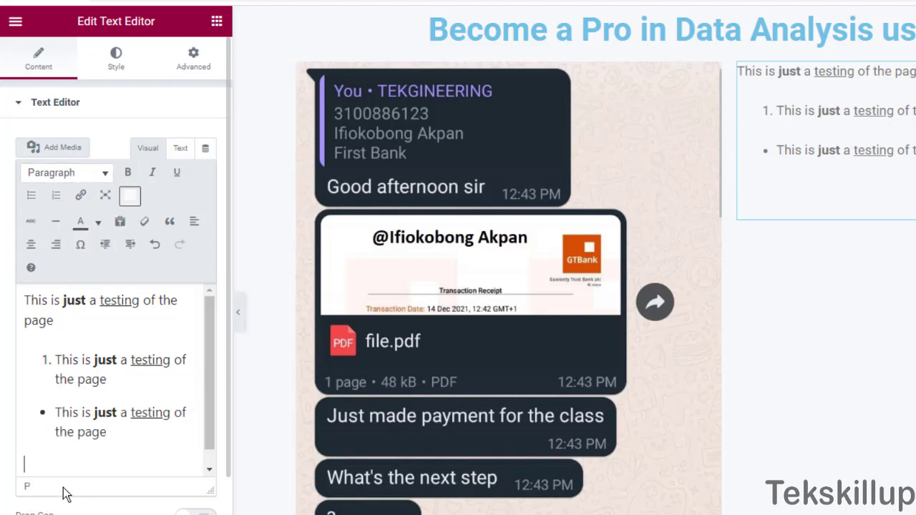
left_click(85, 177)
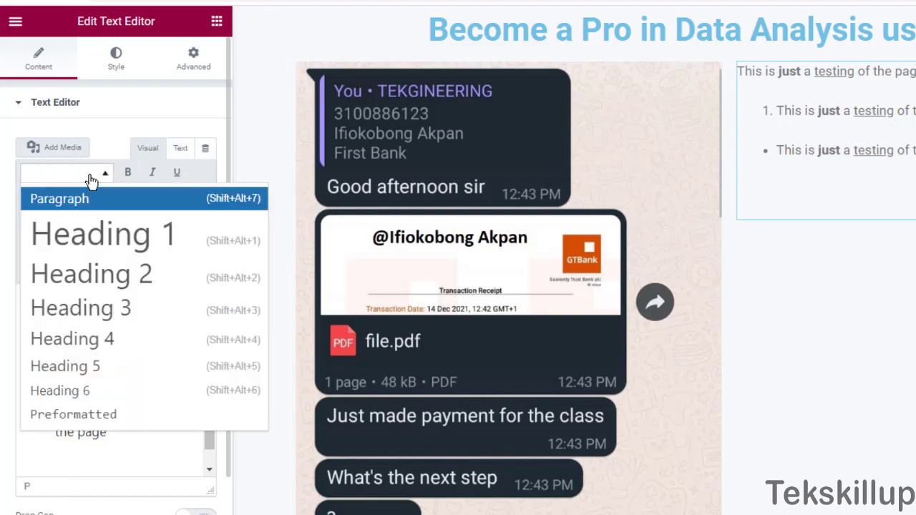
left_click(83, 198)
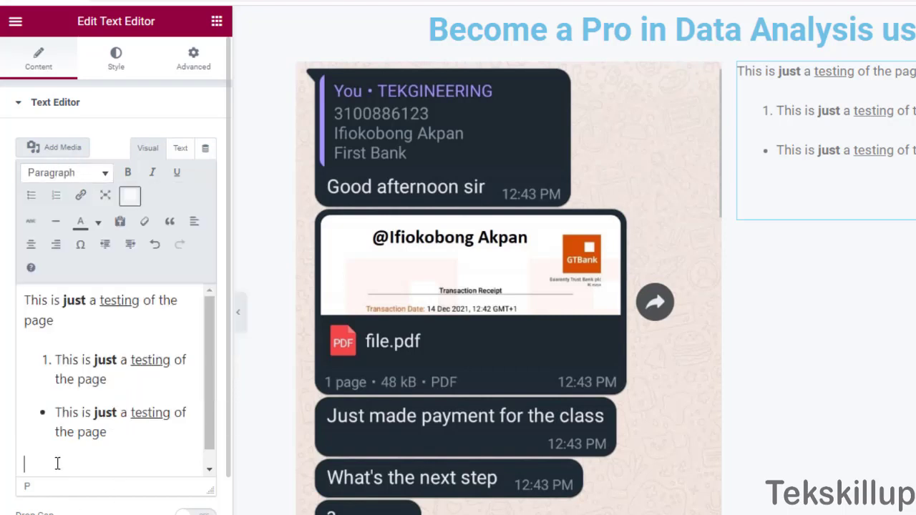
type("Thank You")
- Make 'Thank You' bold and Heading 2, resizing the editing panel to check it
left_click_drag(100, 466, 10, 462)
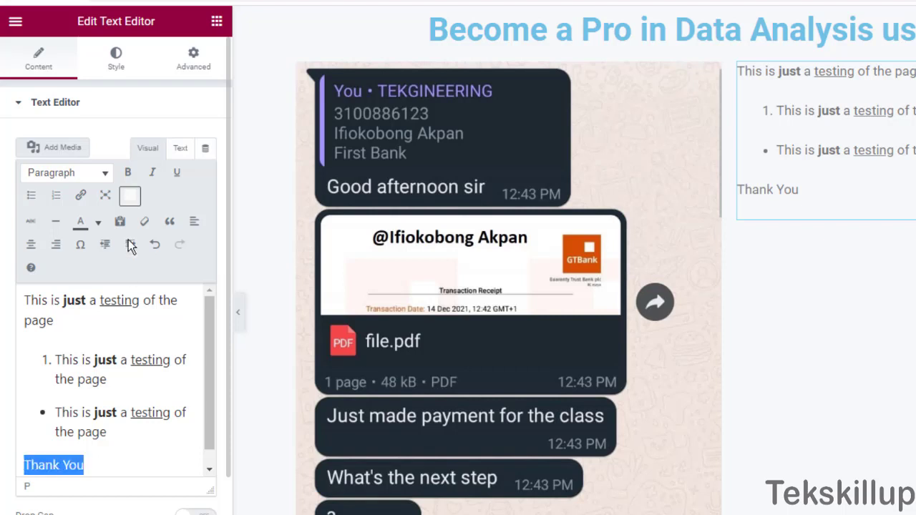
left_click(127, 172)
left_click(83, 175)
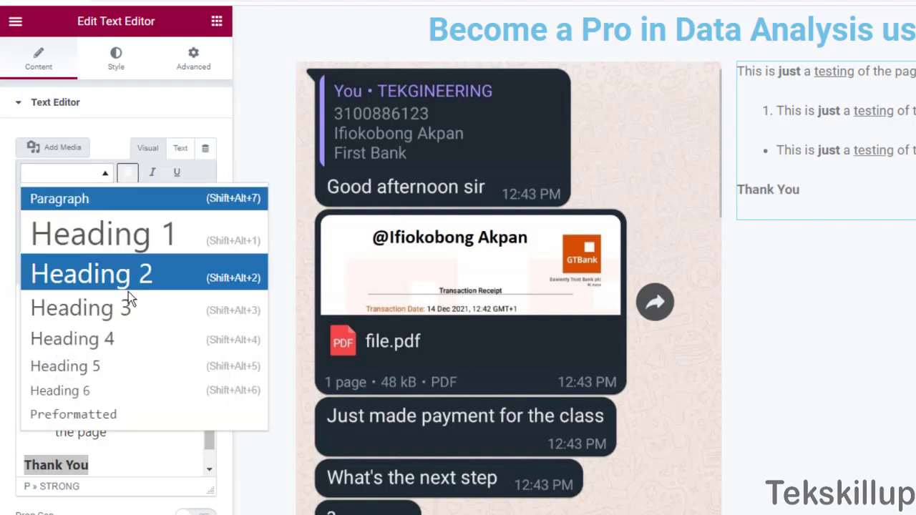
left_click(102, 286)
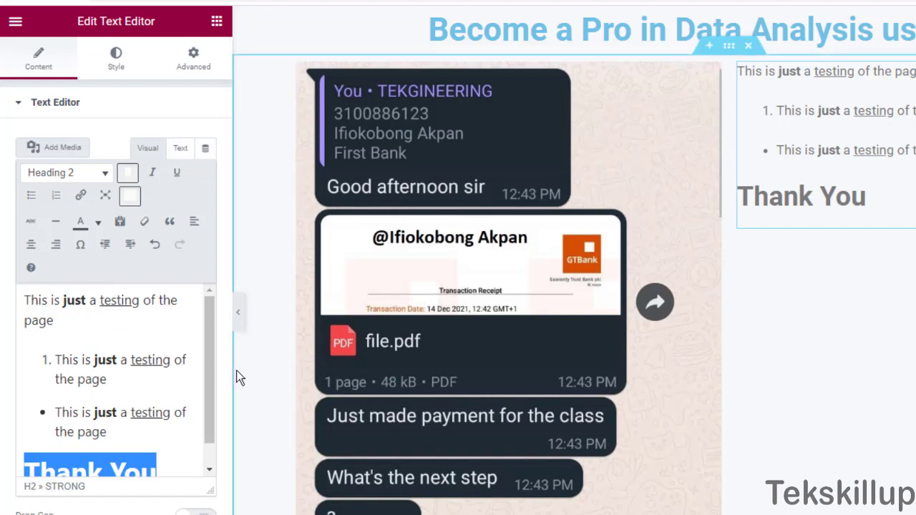
left_click_drag(241, 370, 290, 376)
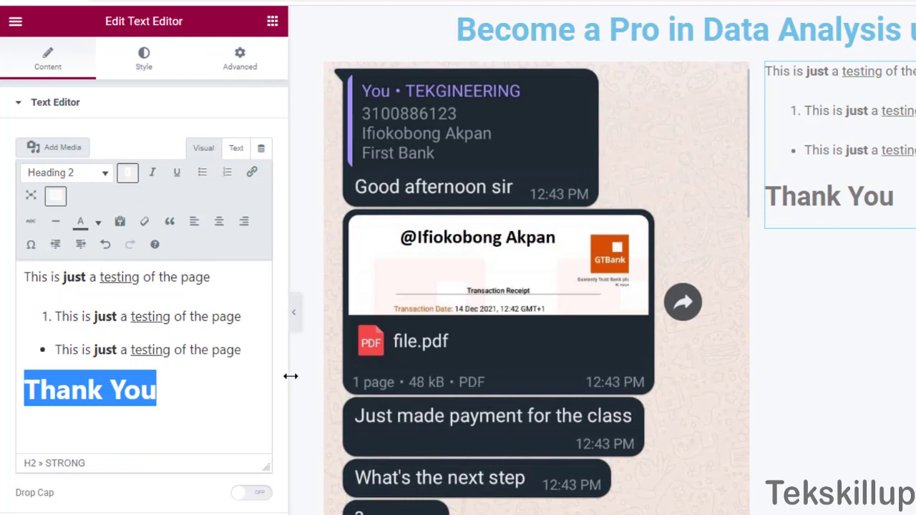
left_click(180, 389)
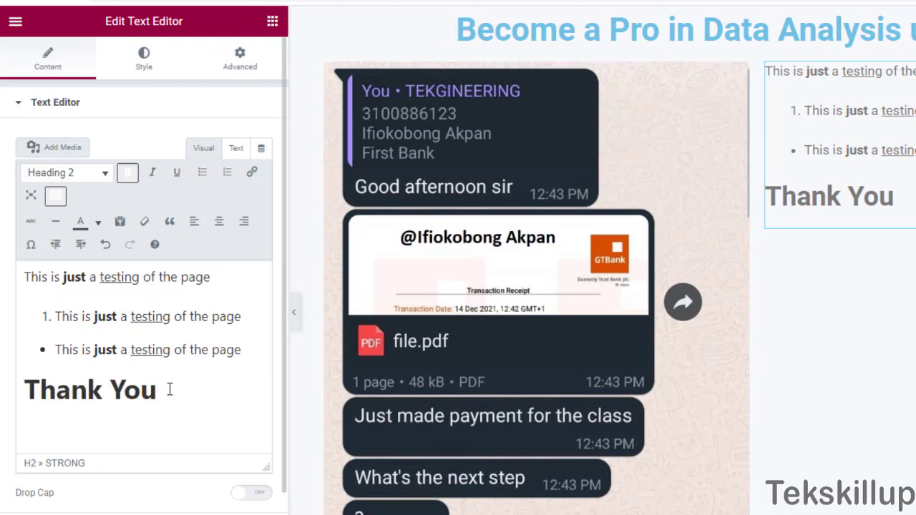
left_click_drag(285, 401, 281, 404)
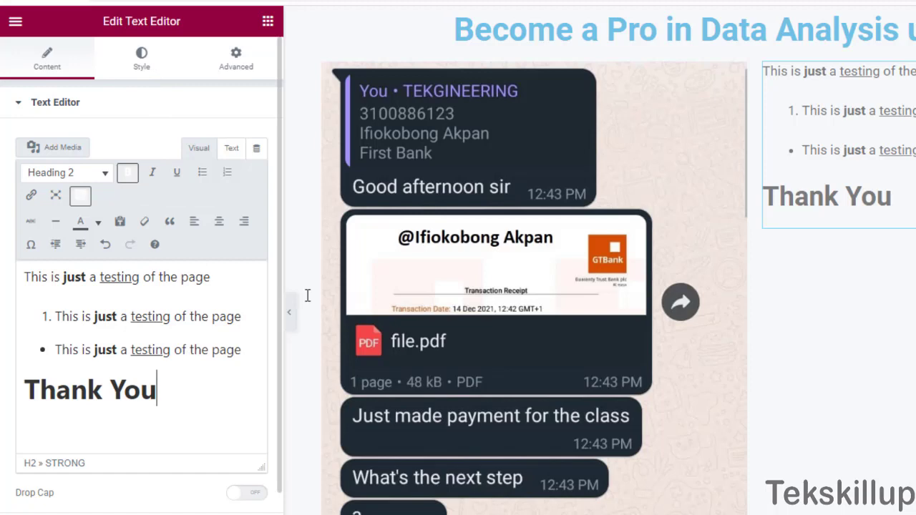
- Add a new multi-column section below the image-and-text section and search widgets for 'price'
scroll(516, 344, "down", 2)
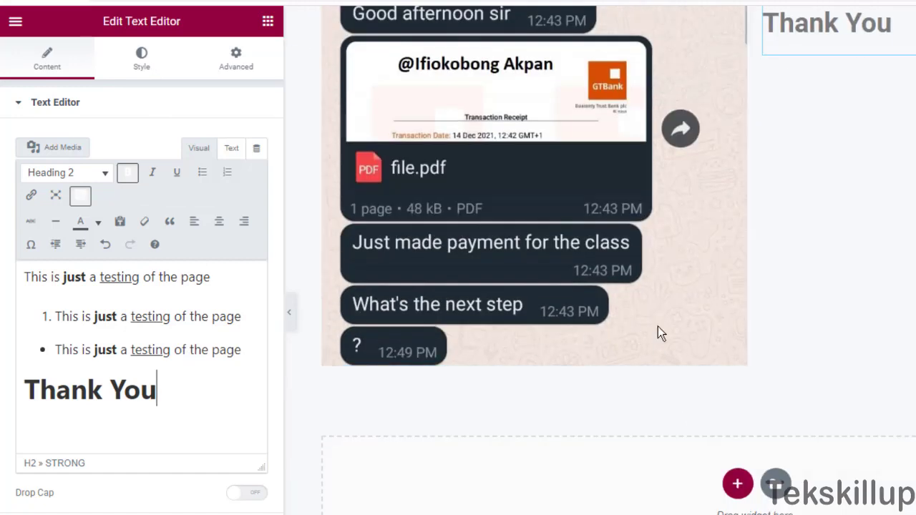
left_click(738, 484)
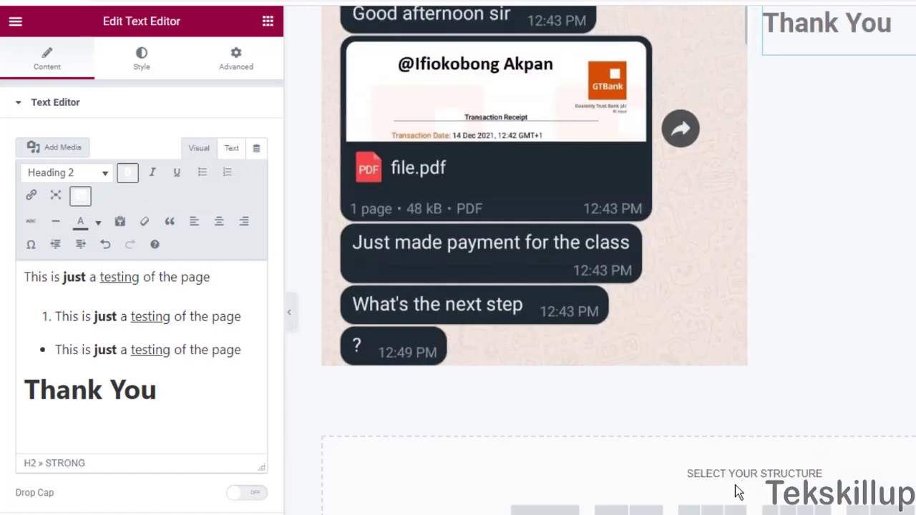
scroll(738, 491, "down", 1)
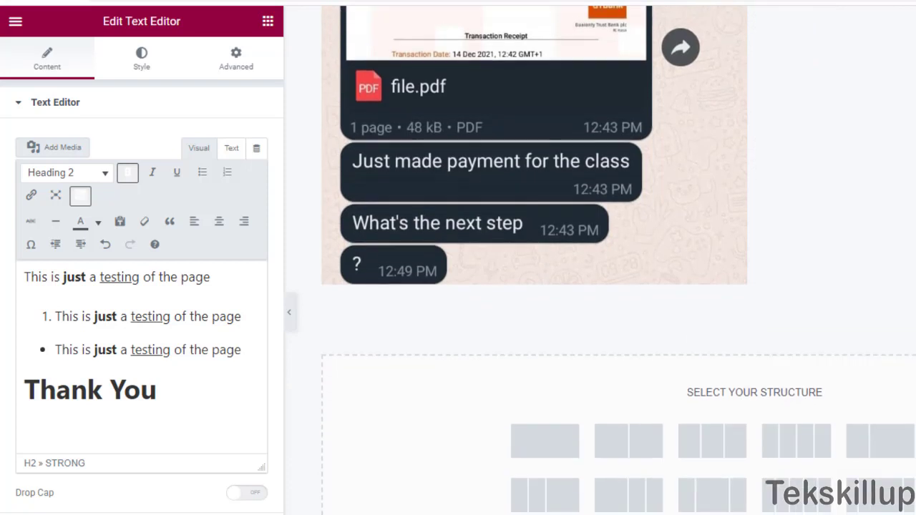
left_click(706, 449)
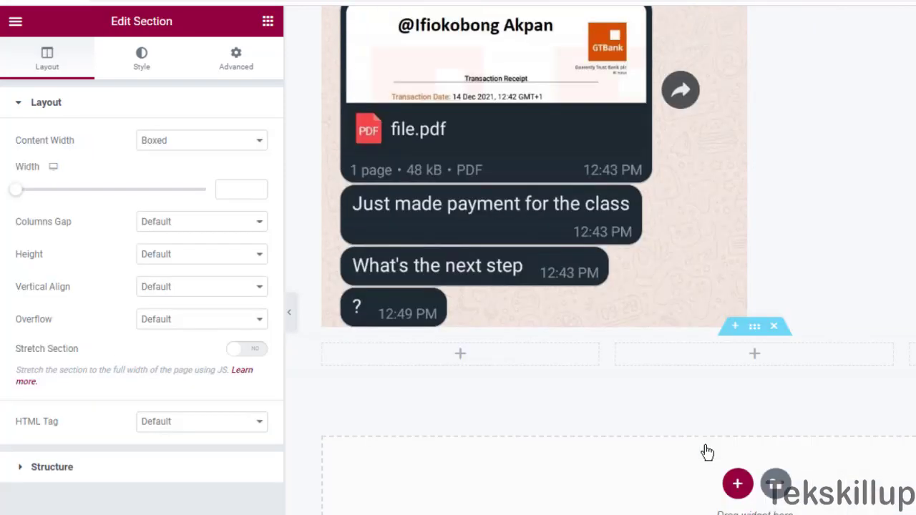
left_click(464, 358)
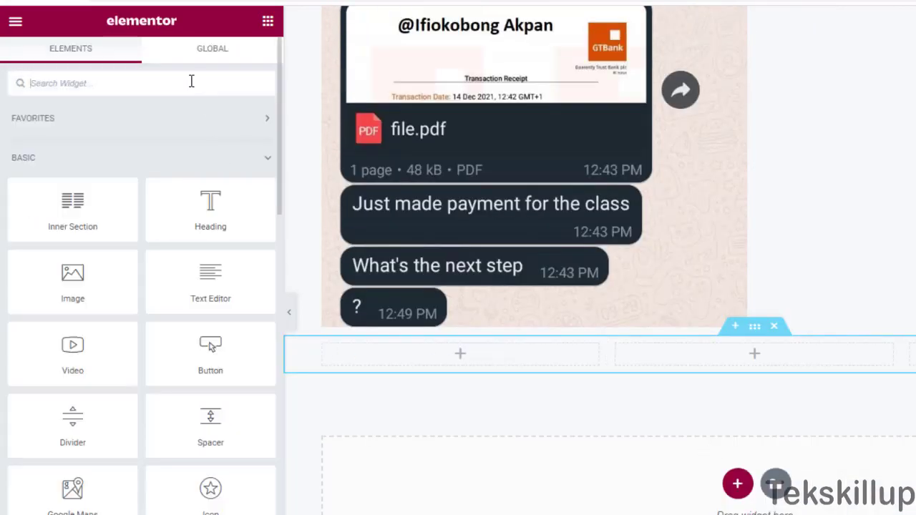
type("price")
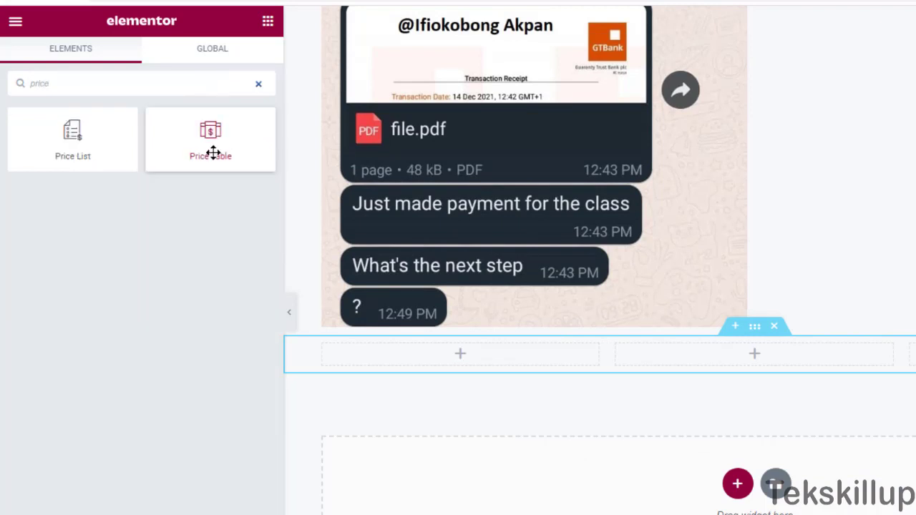
- Drop a Price Table widget ($39.99 Monthly) into the new section's left column
left_click_drag(209, 145, 455, 367)
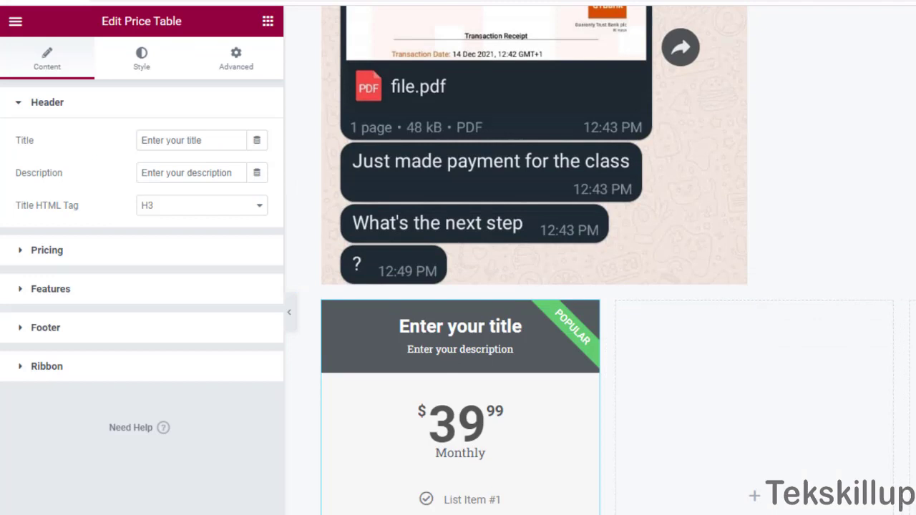
scroll(563, 401, "down", 2)
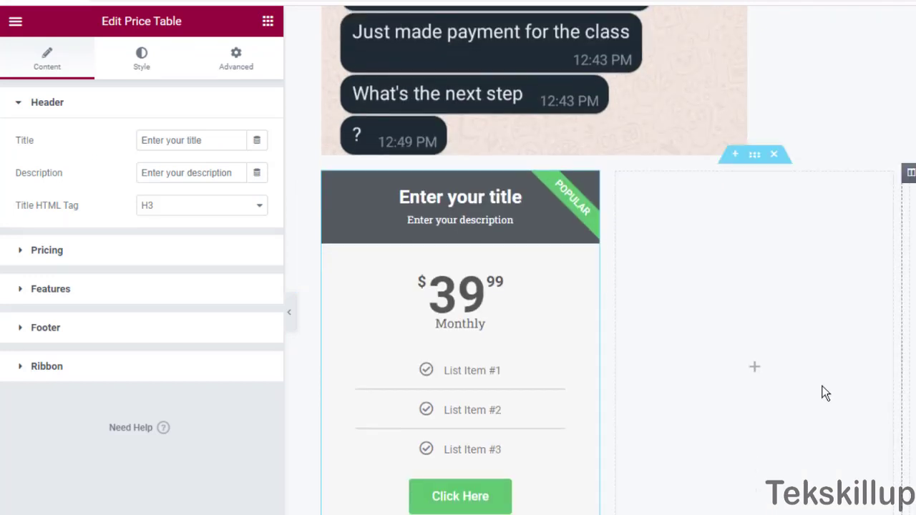
right_click(371, 318)
left_click(346, 275)
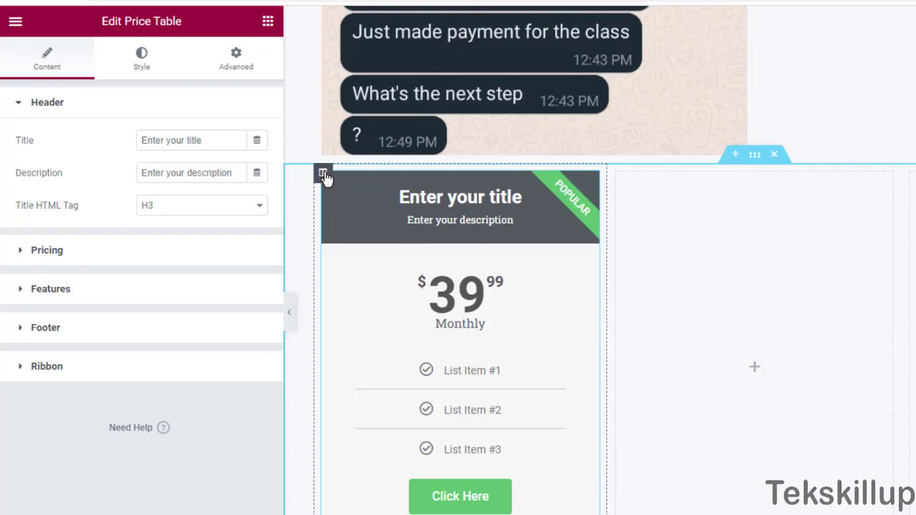
left_click(324, 173)
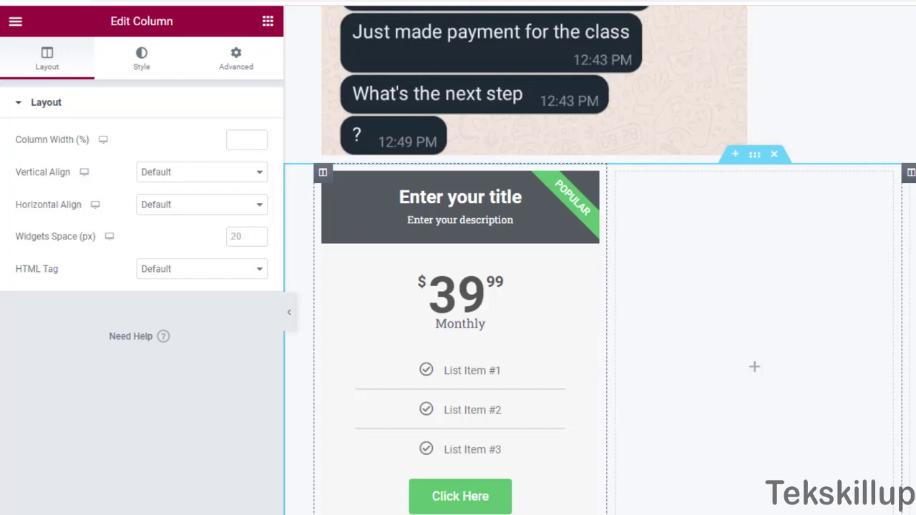
scroll(732, 285, "up", 5)
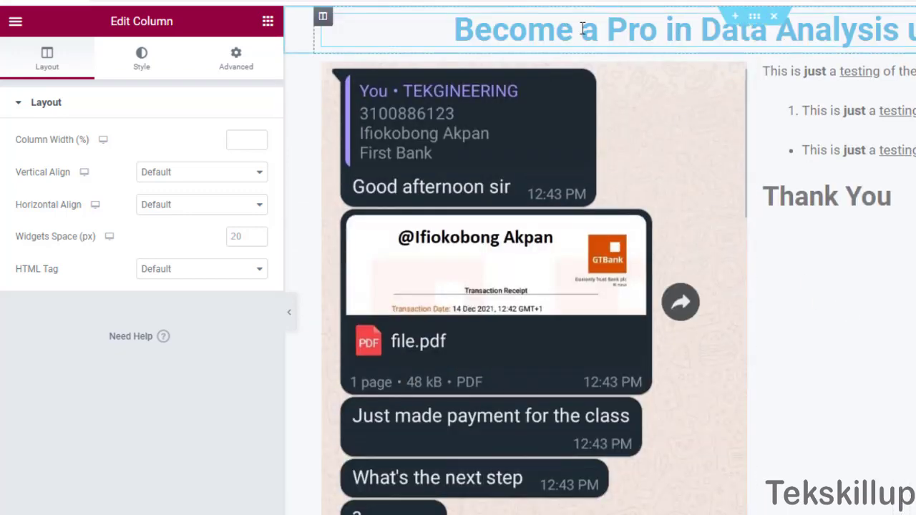
scroll(787, 246, "down", 9)
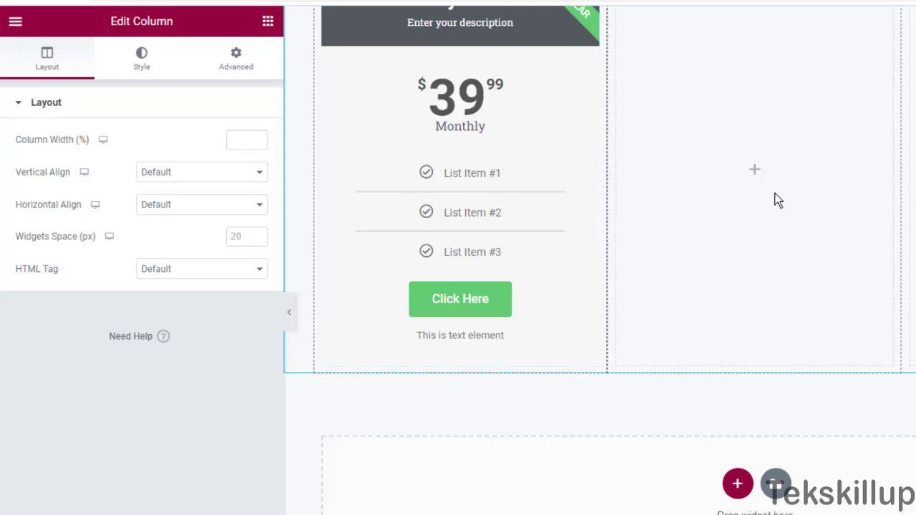
- Copy the price table and bring up the empty right column's menu to paste it
right_click(373, 146)
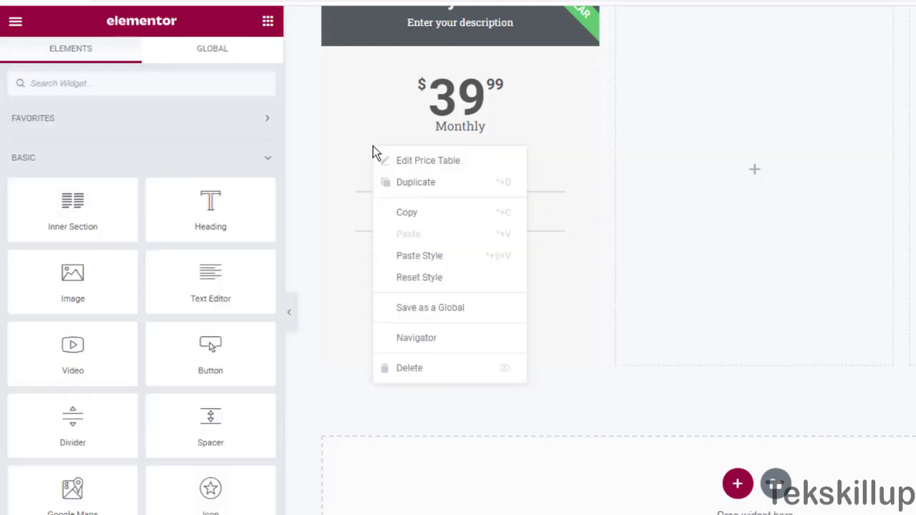
left_click(408, 213)
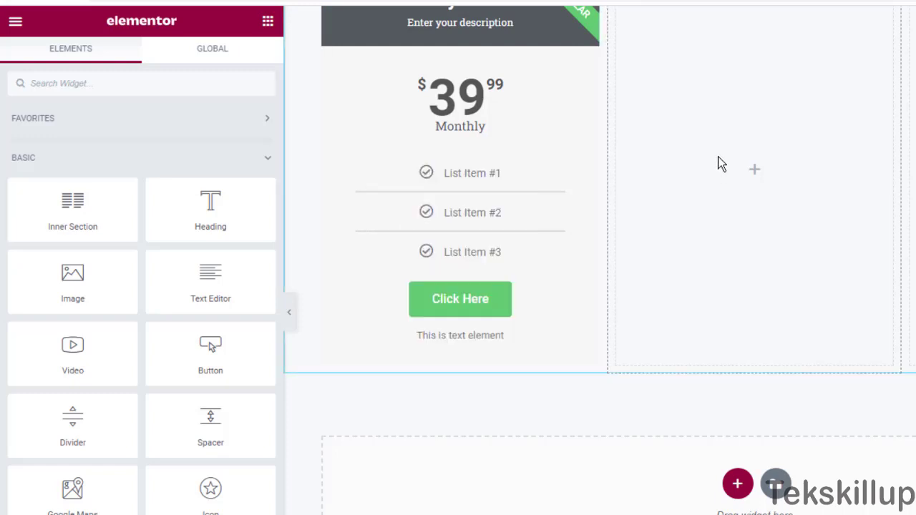
right_click(695, 93)
- Paste the copied price table into the empty third column
left_click(745, 209)
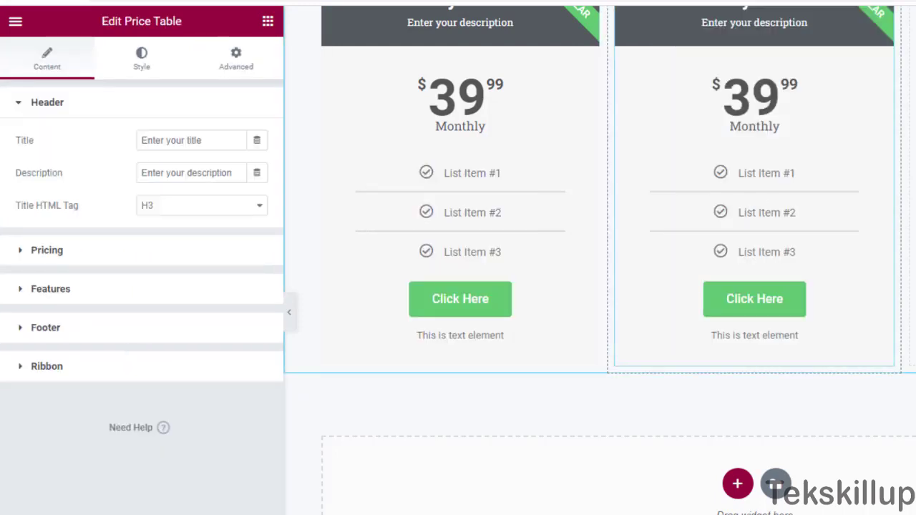
scroll(560, 278, "up", 3)
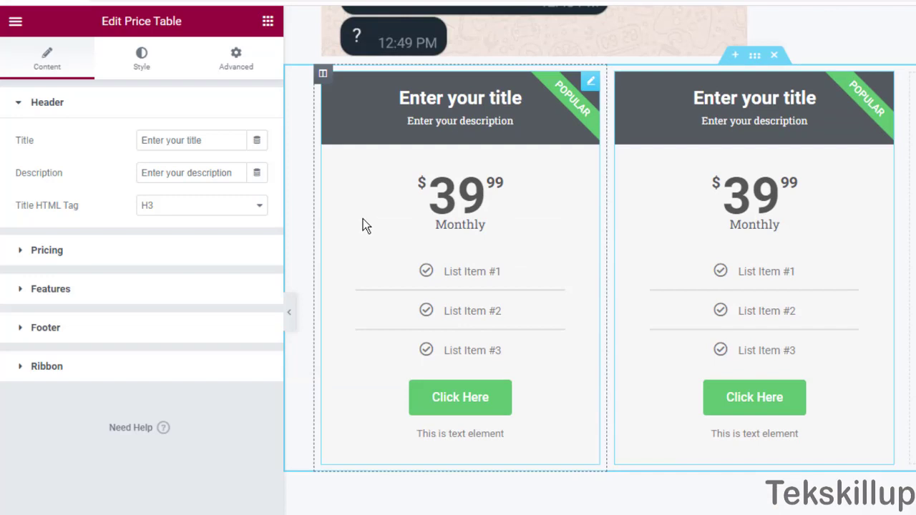
right_click(661, 229)
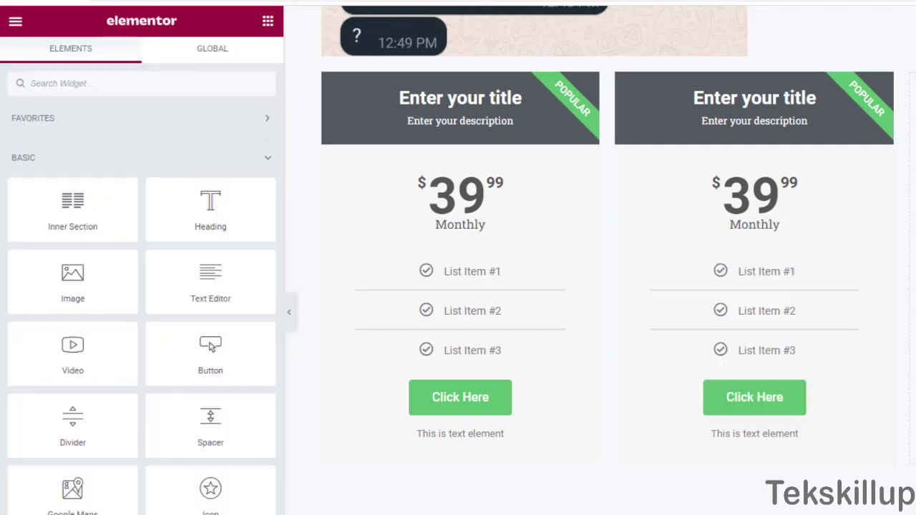
right_click(818, 221)
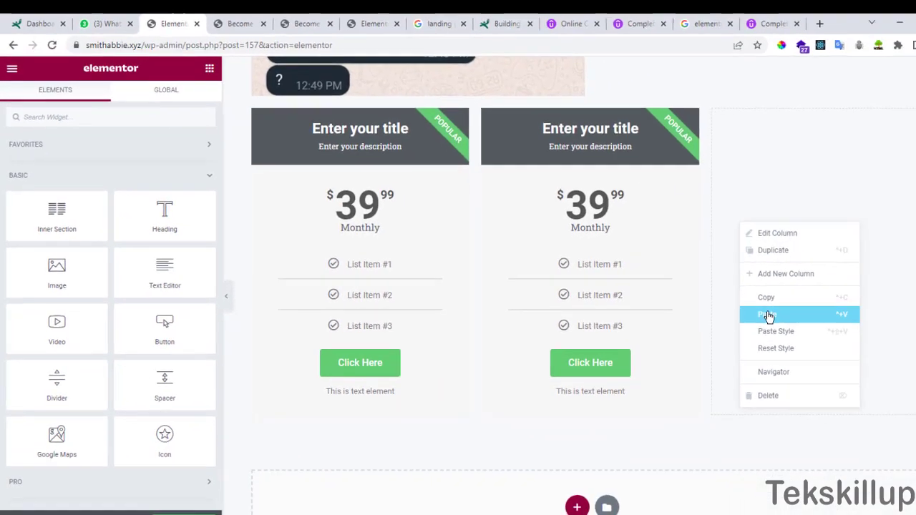
left_click(861, 325)
scroll(320, 293, "up", 2)
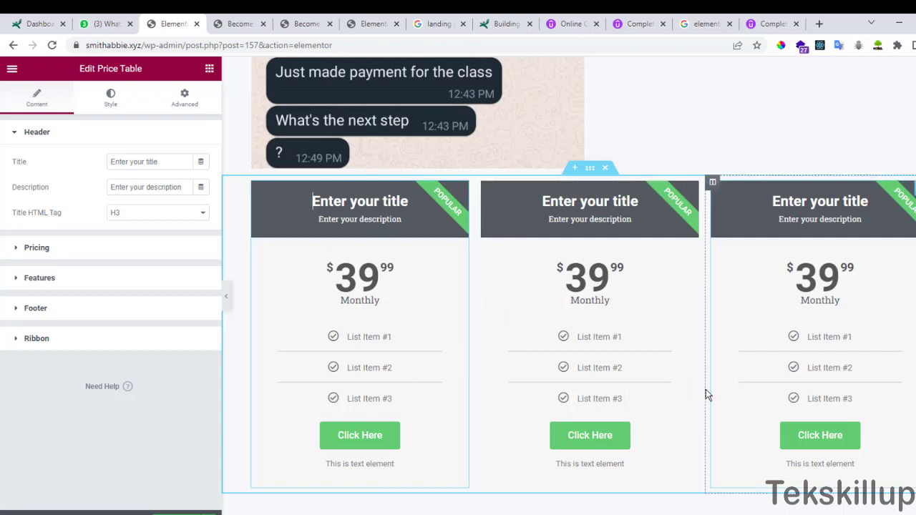
scroll(583, 286, "down", 1)
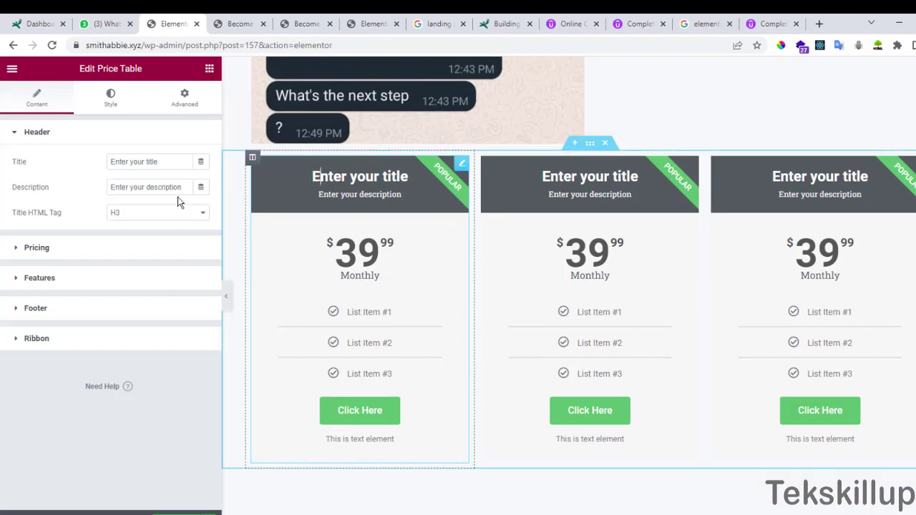
- Select the first price table's placeholder title, then move into its description field
left_click_drag(159, 162, 100, 166)
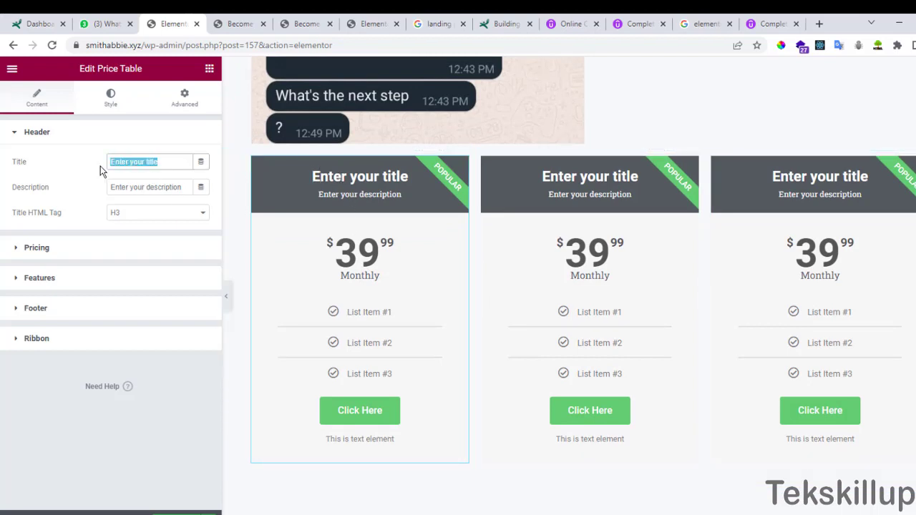
left_click(166, 187)
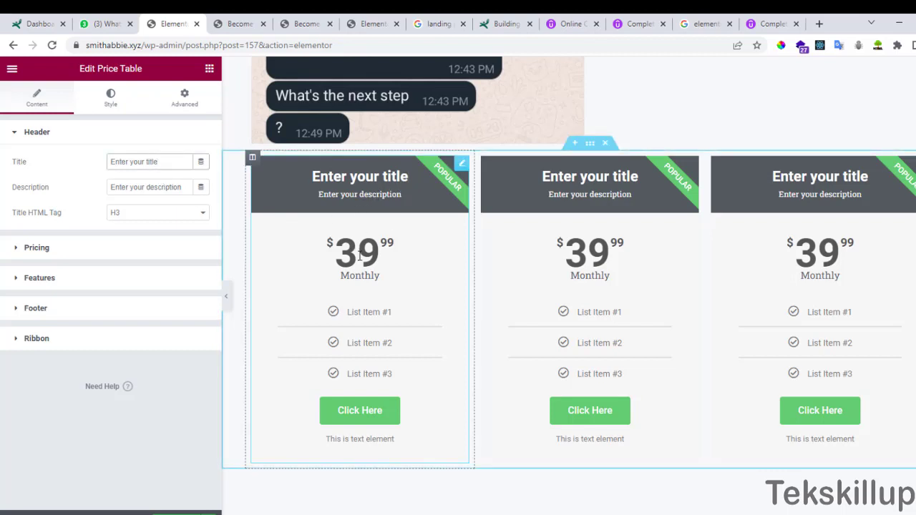
scroll(345, 268, "up", 4)
scroll(345, 268, "down", 6)
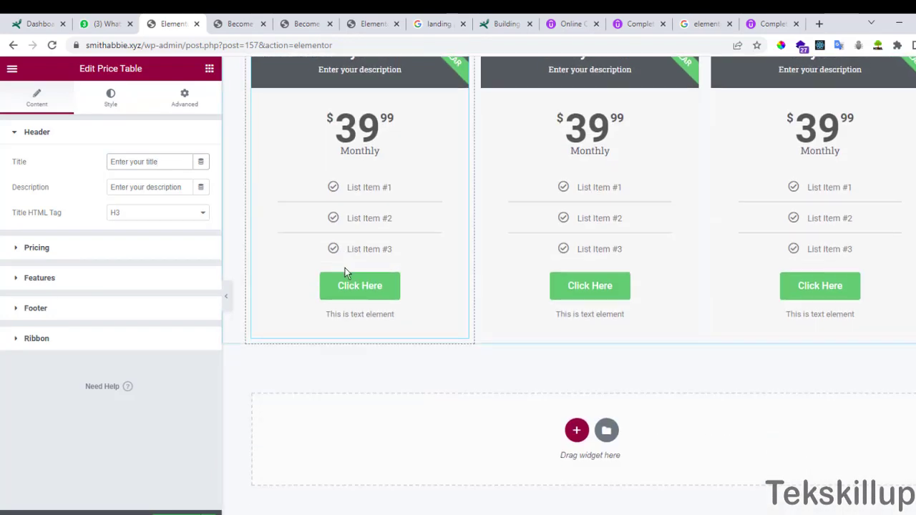
scroll(424, 268, "up", 5)
scroll(424, 268, "down", 5)
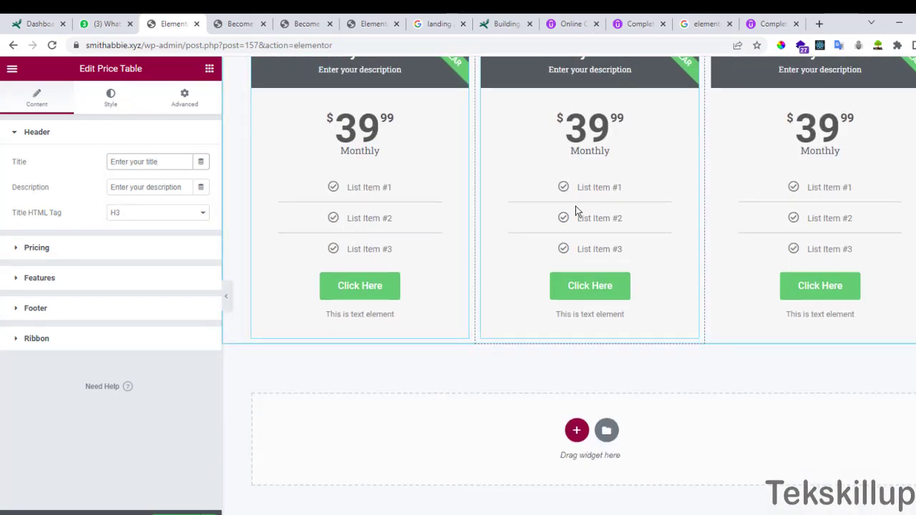
scroll(383, 246, "up", 5)
scroll(395, 358, "down", 5)
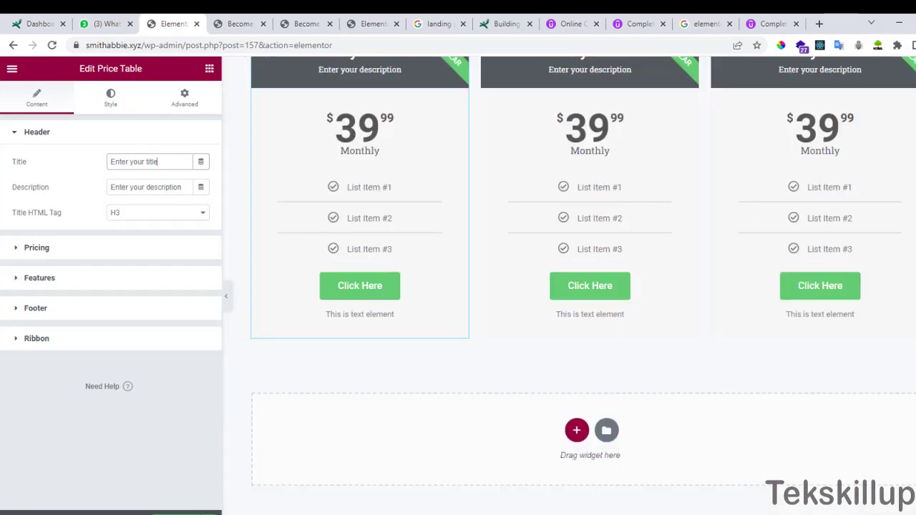
- Create a four-column section and place an Icon Box with the Stopwatch icon in column one
left_click(576, 431)
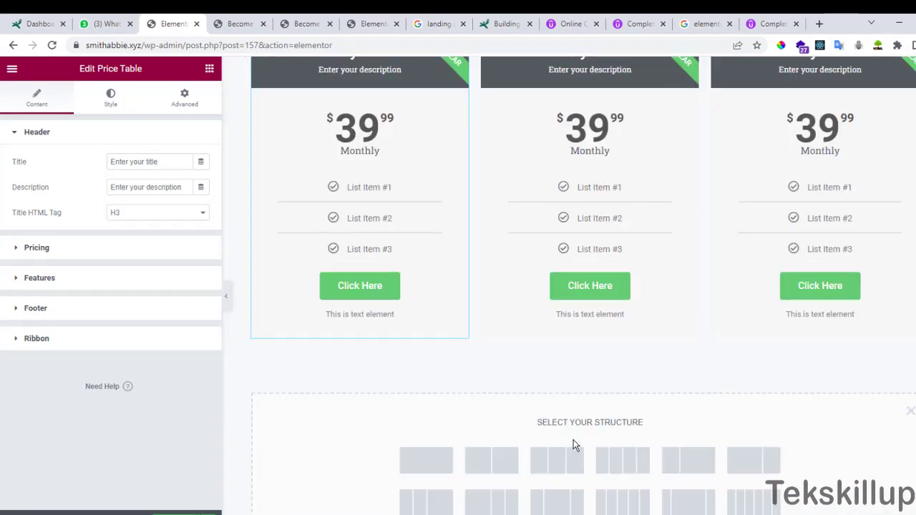
left_click(507, 444)
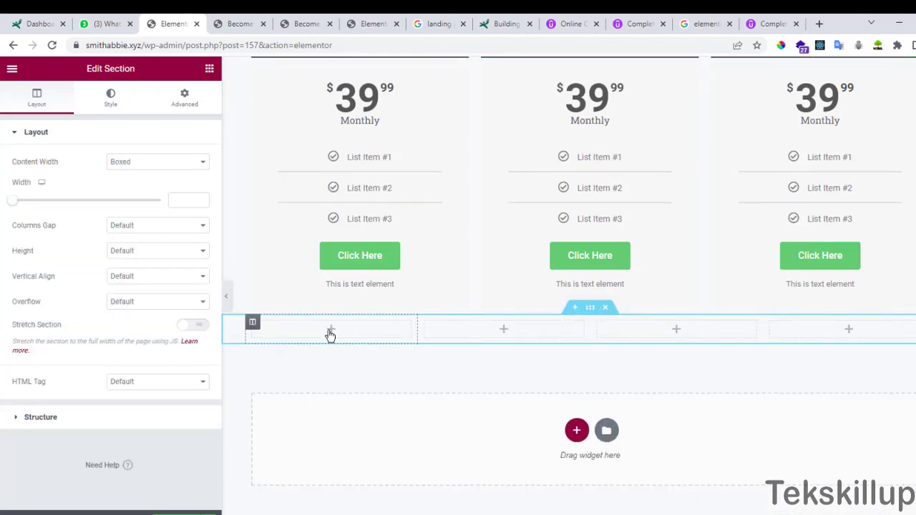
left_click(331, 331)
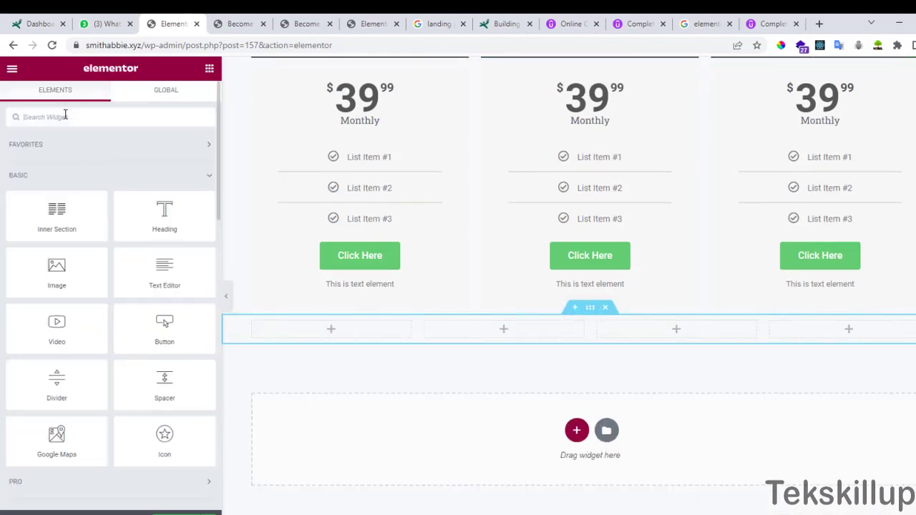
type("icon")
left_click_drag(161, 179, 264, 245)
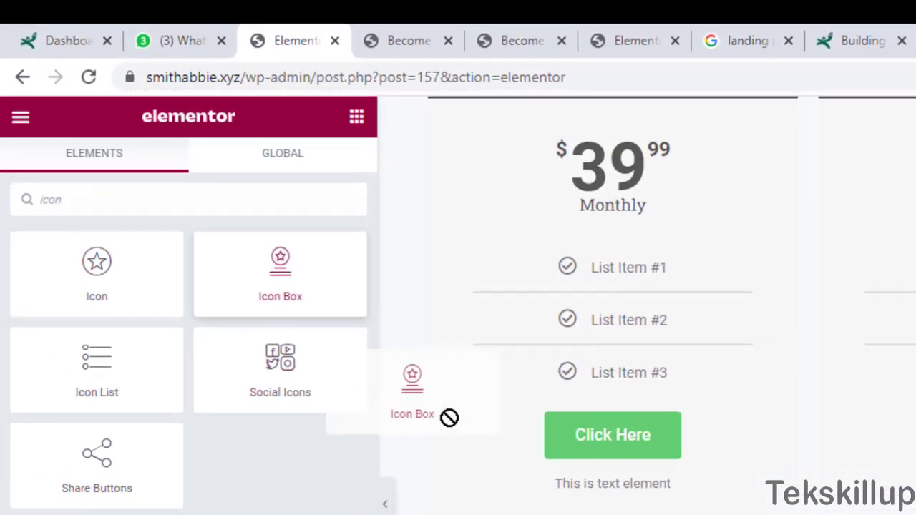
left_click_drag(449, 417, 544, 514)
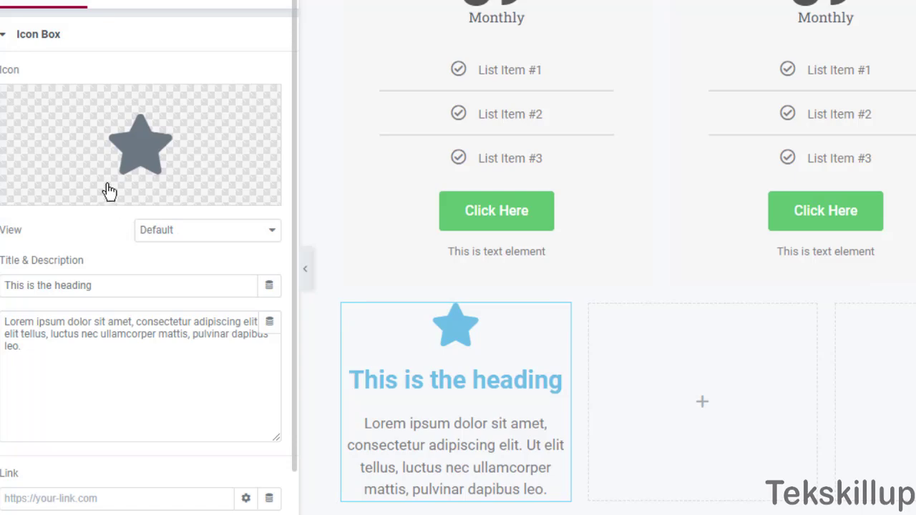
left_click(96, 175)
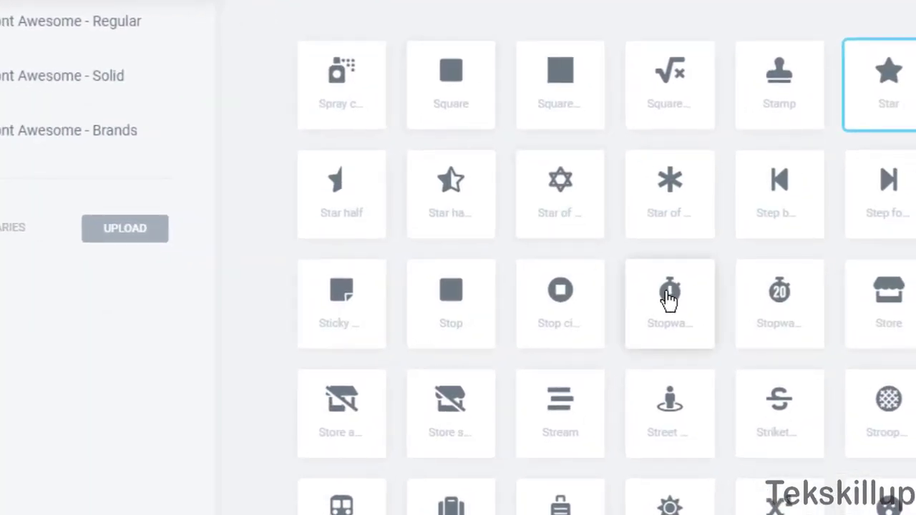
double_click(670, 299)
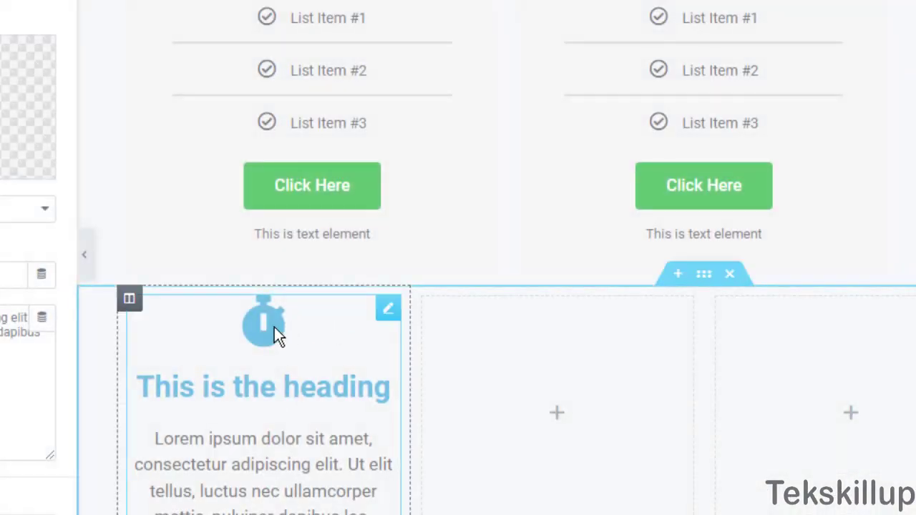
- Copy the stopwatch Icon Box and paste it into the second, third and fourth columns
right_click(230, 334)
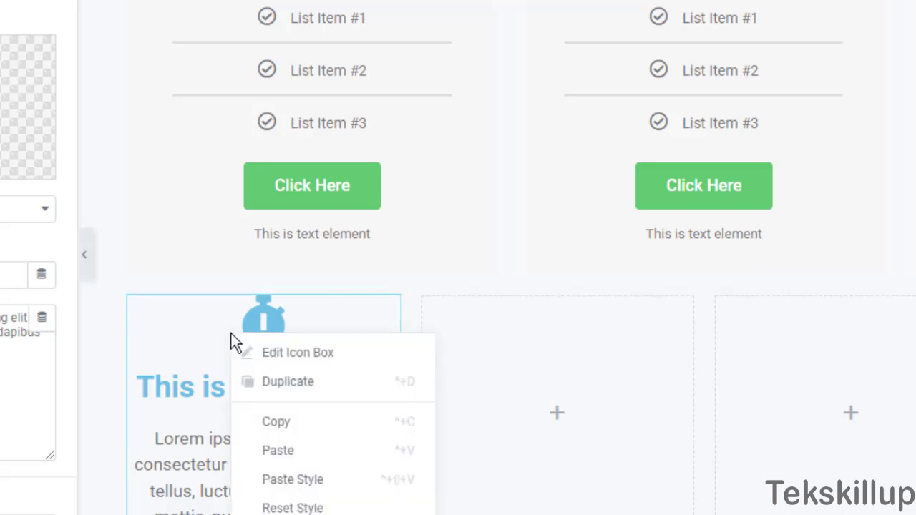
left_click(313, 433)
right_click(470, 380)
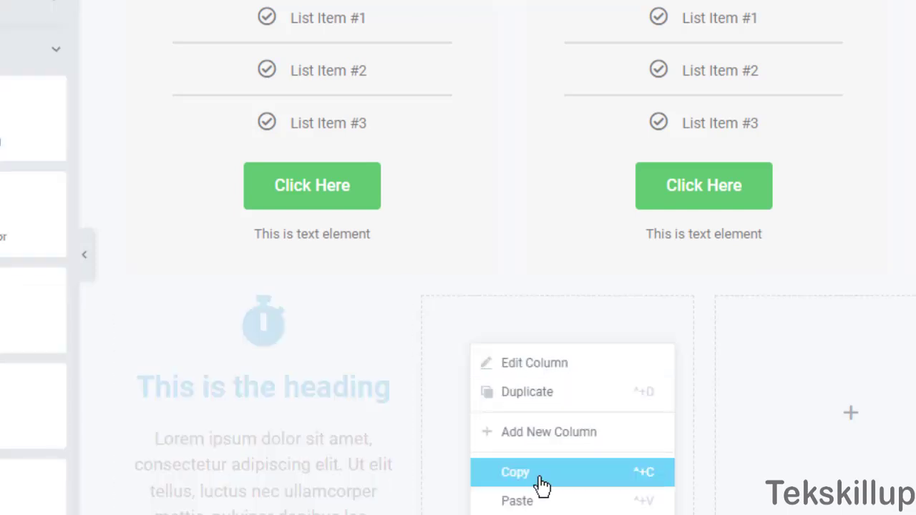
left_click(541, 501)
right_click(777, 345)
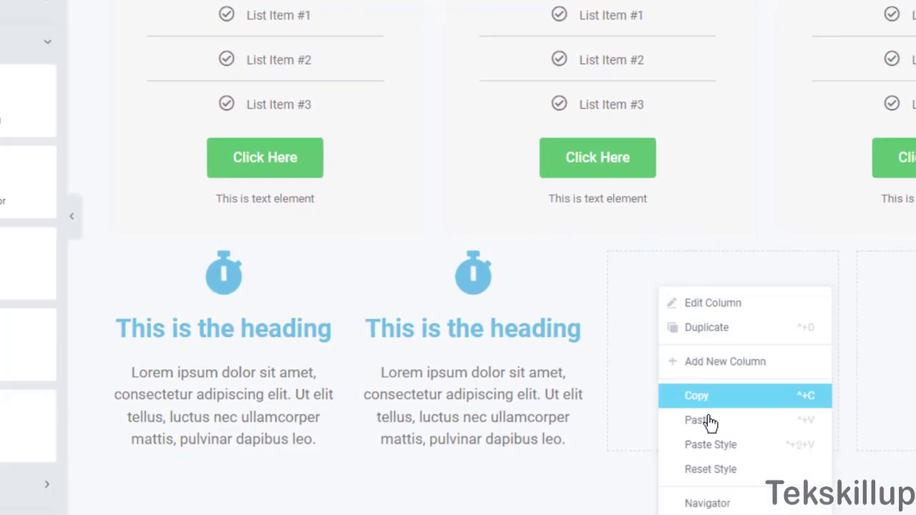
left_click(712, 423)
right_click(912, 296)
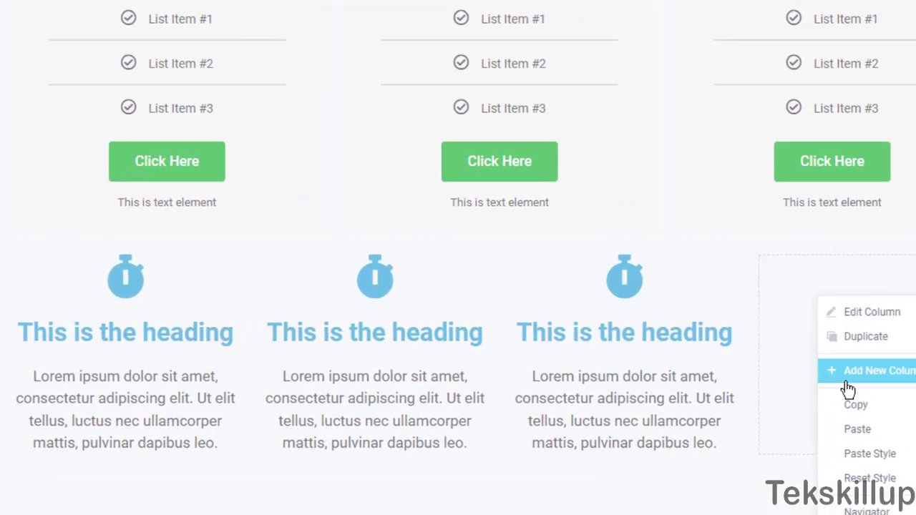
left_click(858, 429)
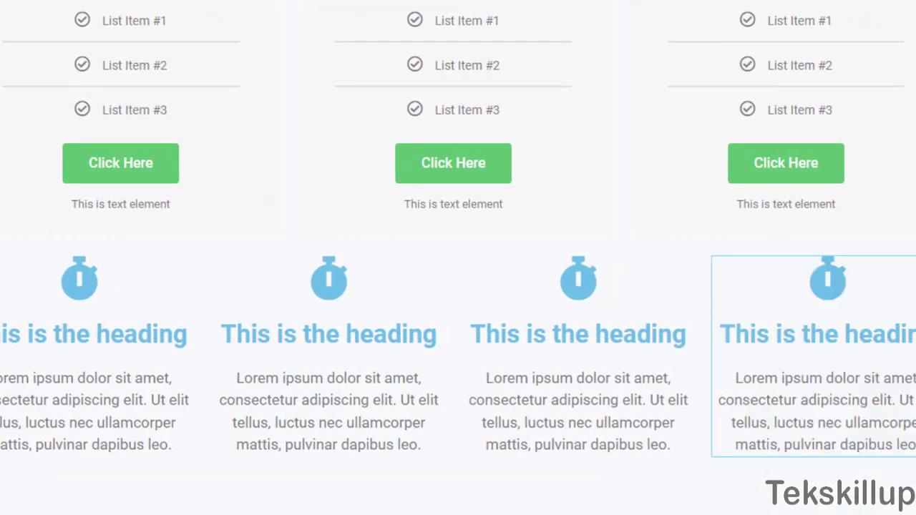
scroll(458, 258, "up", 4)
scroll(458, 258, "down", 5)
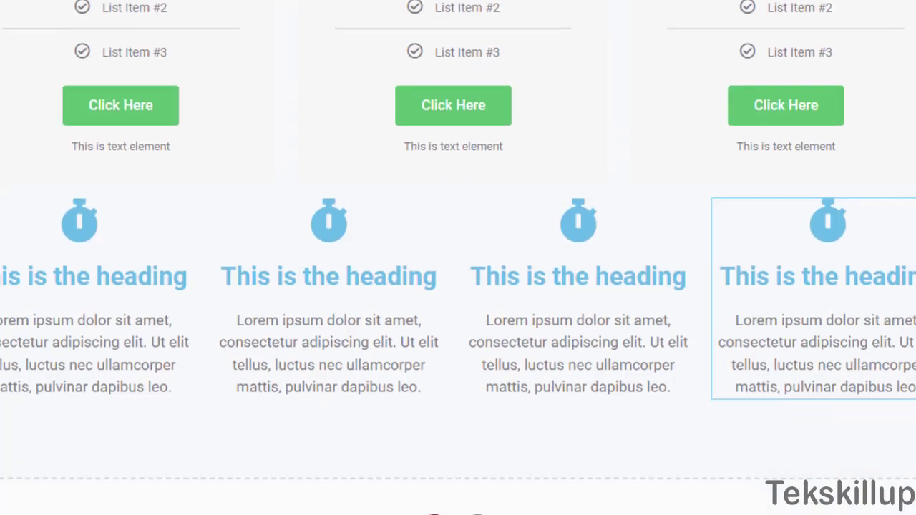
scroll(150, 237, "down", 1)
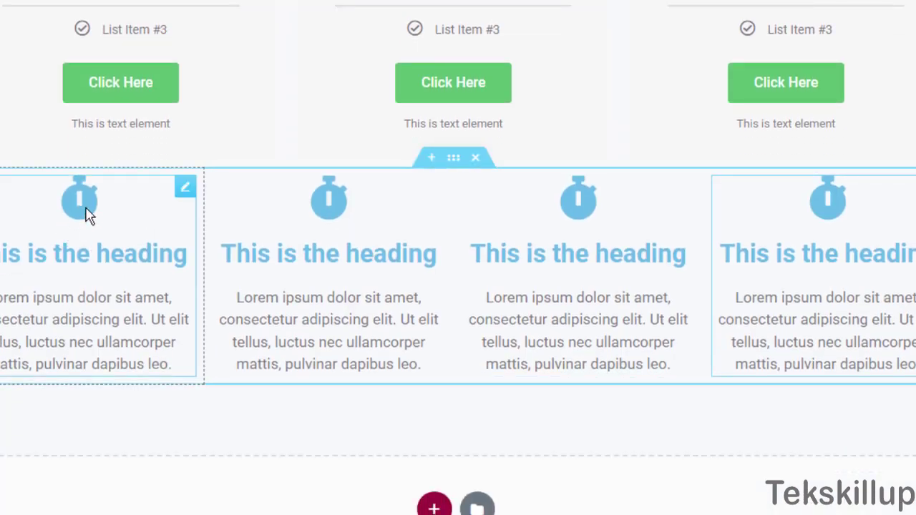
scroll(143, 393, "up", 5)
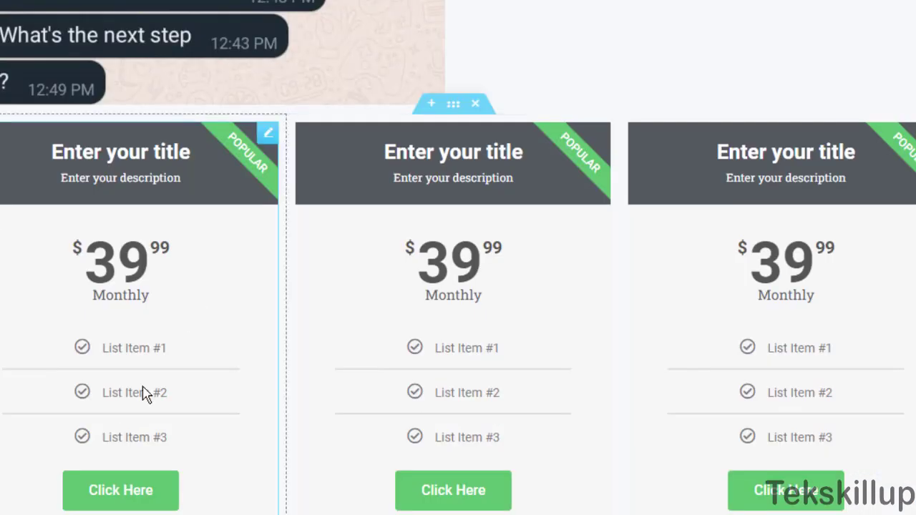
scroll(168, 225, "up", 5)
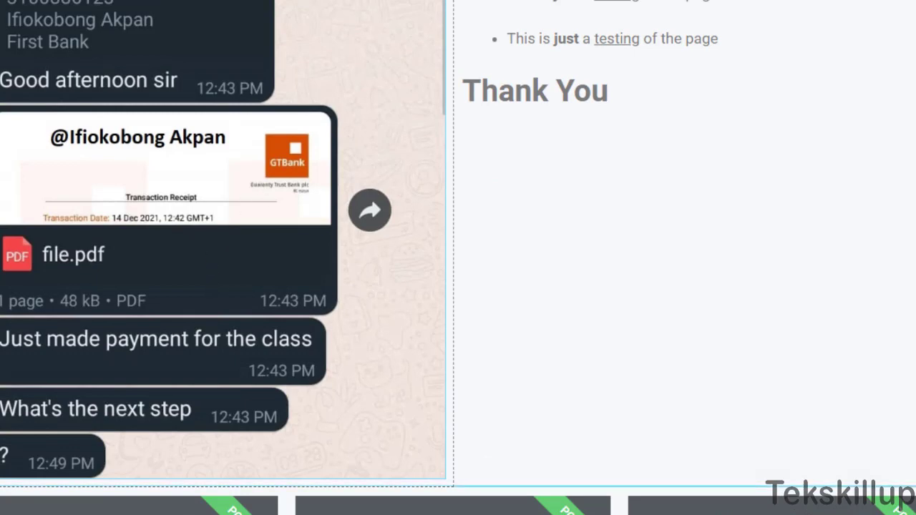
scroll(554, 156, "down", 10)
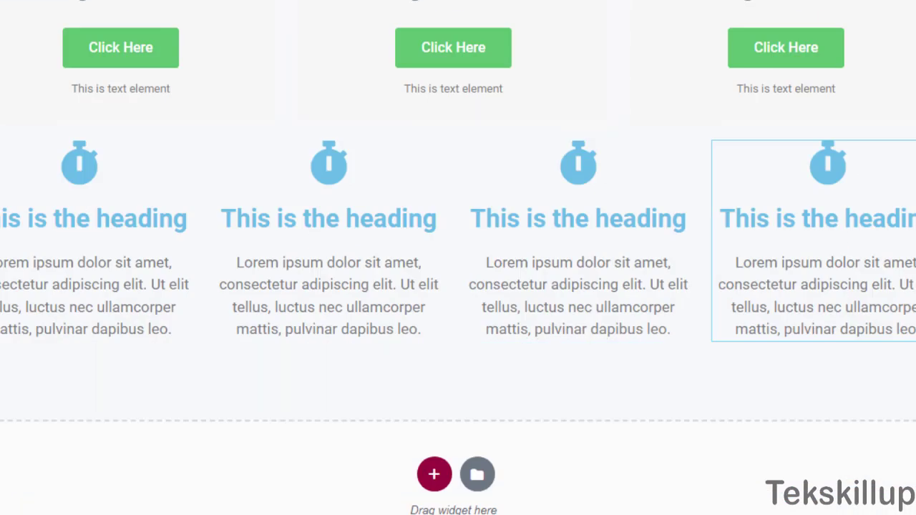
scroll(458, 258, "down", 2)
scroll(458, 258, "up", 4)
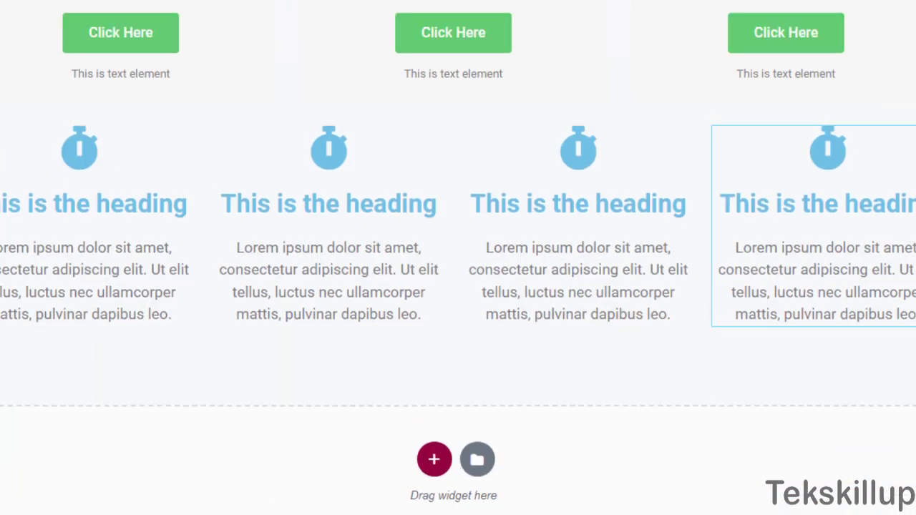
scroll(458, 258, "down", 2)
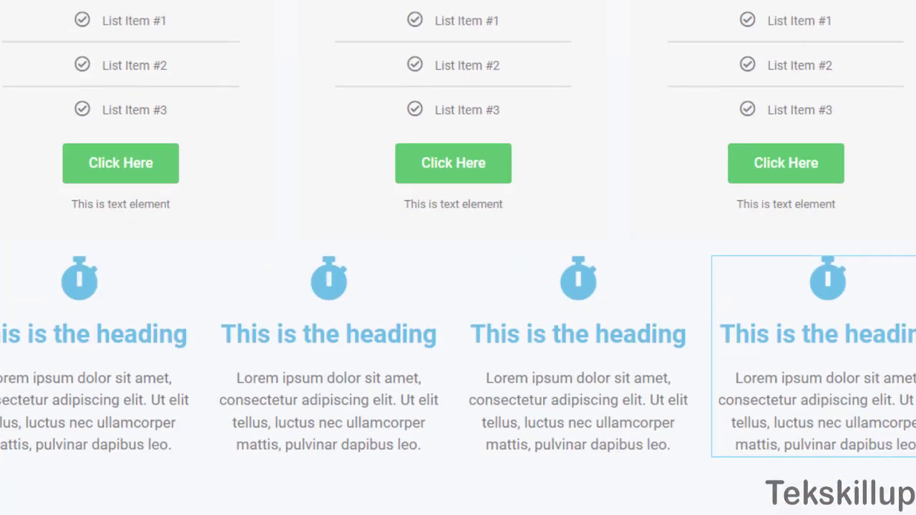
scroll(459, 258, "down", 3)
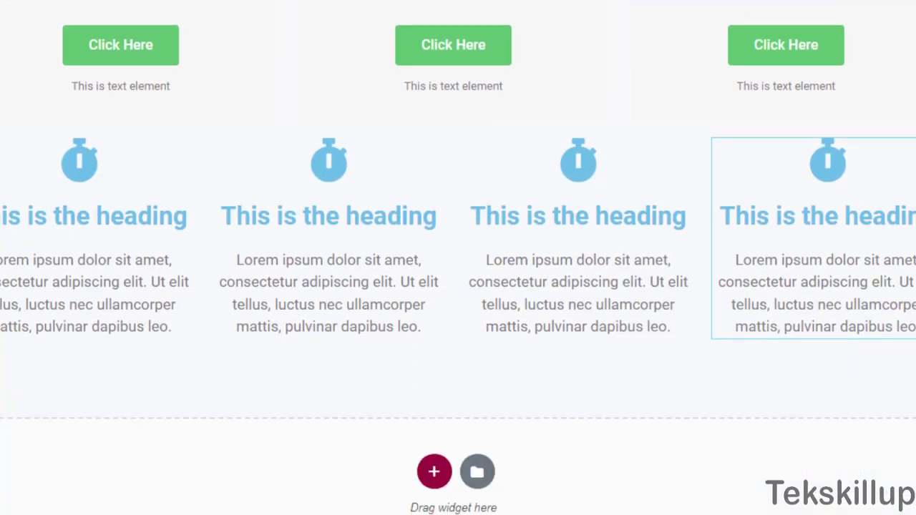
scroll(458, 258, "up", 6)
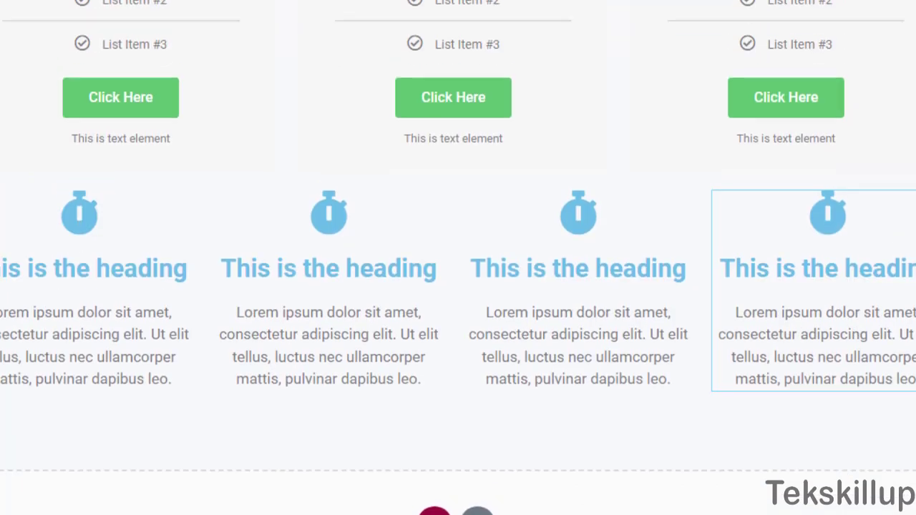
scroll(458, 258, "down", 5)
scroll(458, 258, "down", 1)
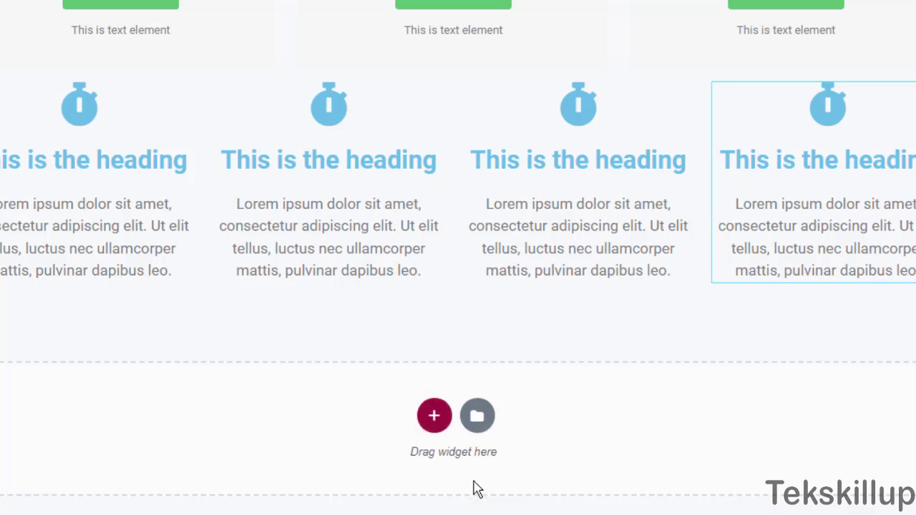
- Add a two-column section below the icon box row
left_click(434, 419)
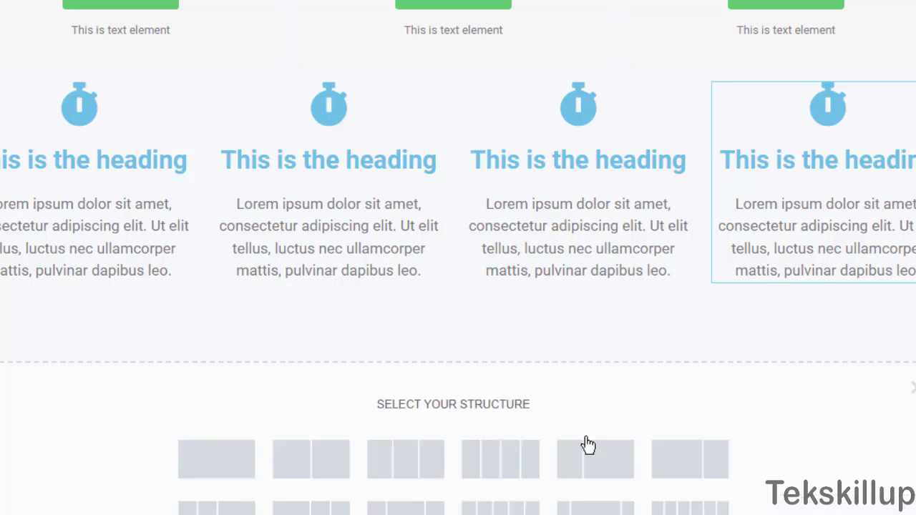
scroll(433, 419, "down", 1)
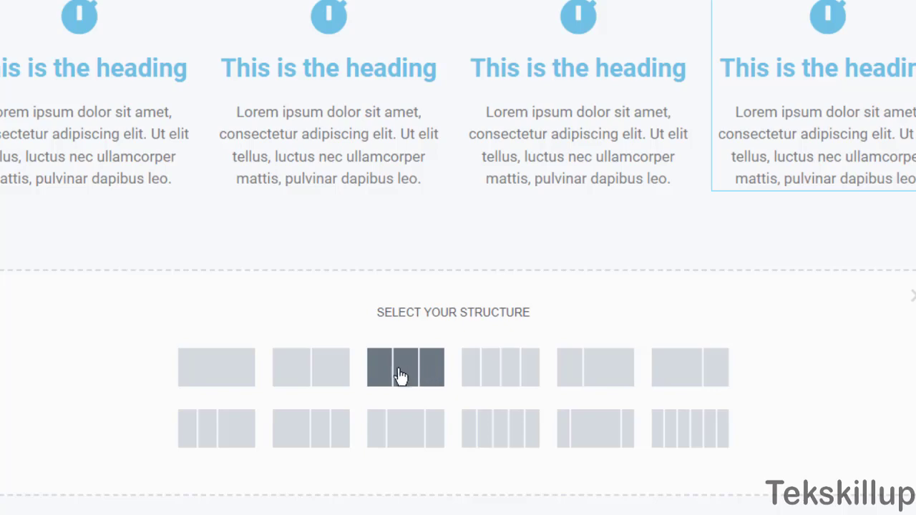
left_click(328, 365)
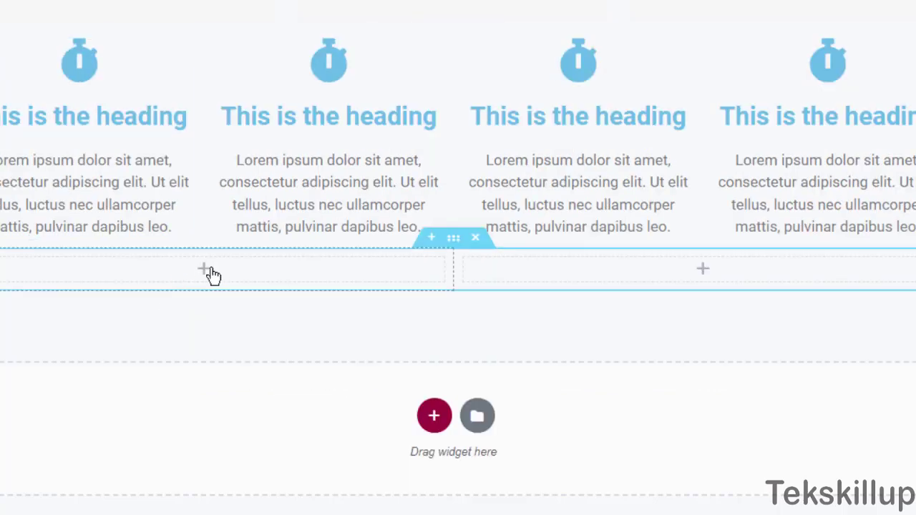
left_click(211, 269)
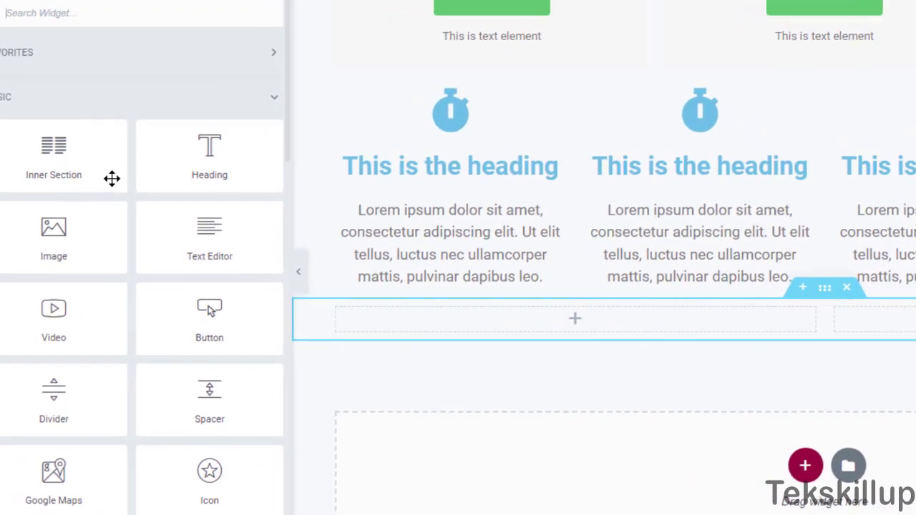
scroll(94, 297, "down", 20)
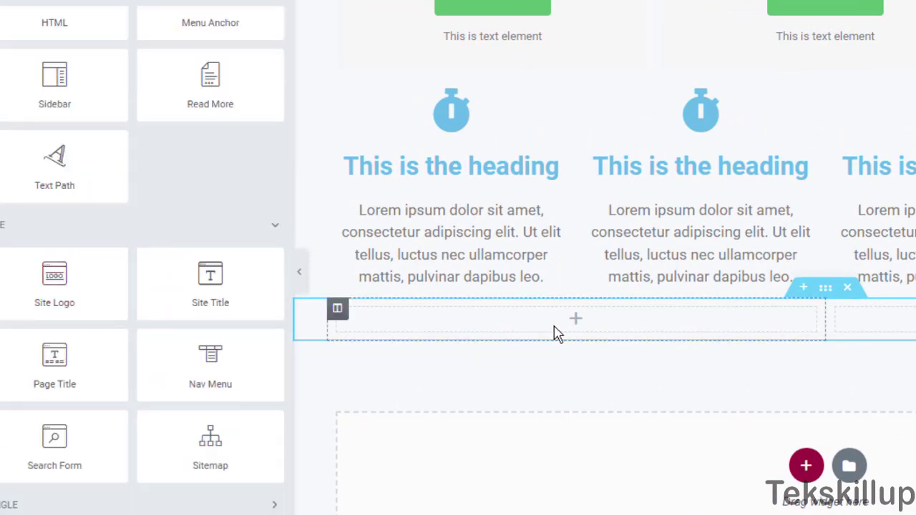
- Resize the left column to about 34.5% width, then bring up the PowerPoint slide show
left_click_drag(824, 324, 615, 347)
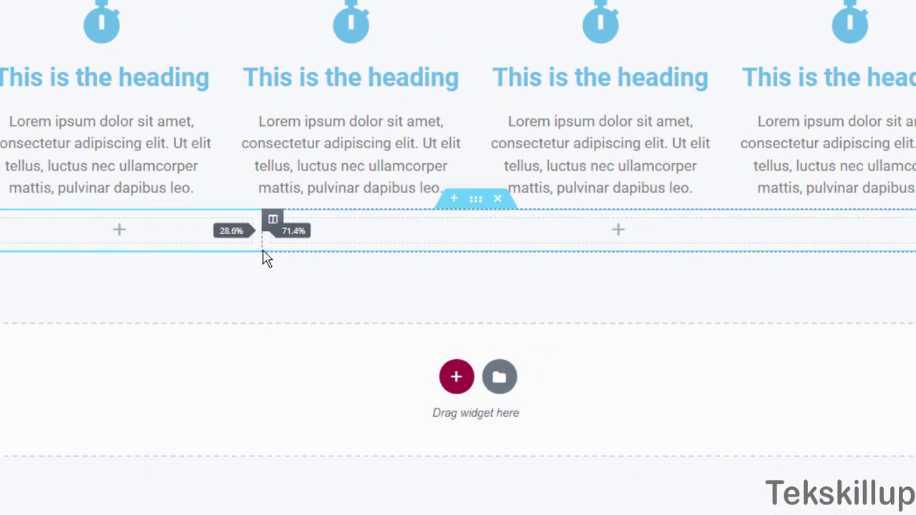
left_click_drag(263, 257, 264, 258)
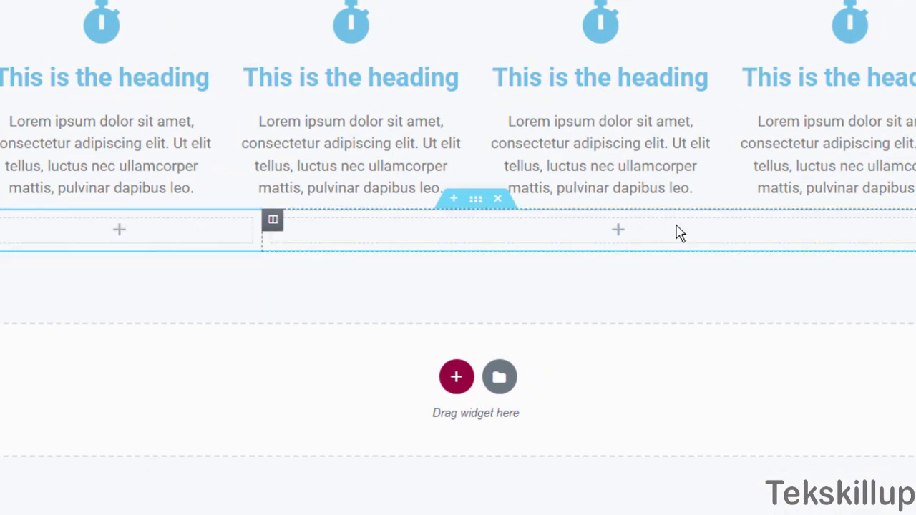
left_click_drag(262, 243, 454, 244)
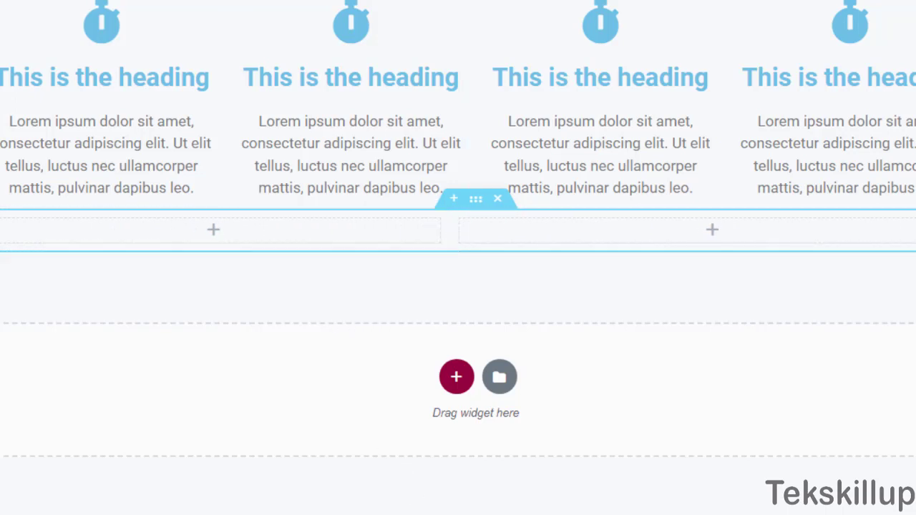
left_click(439, 486)
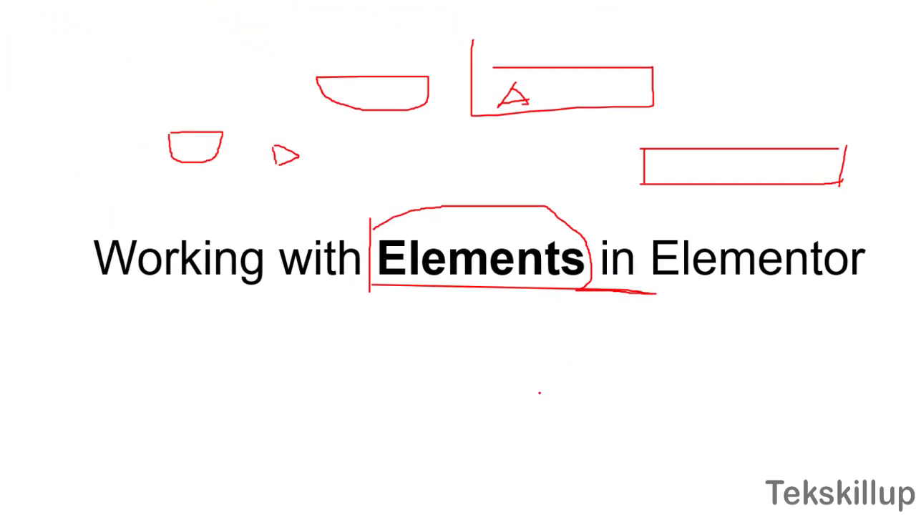